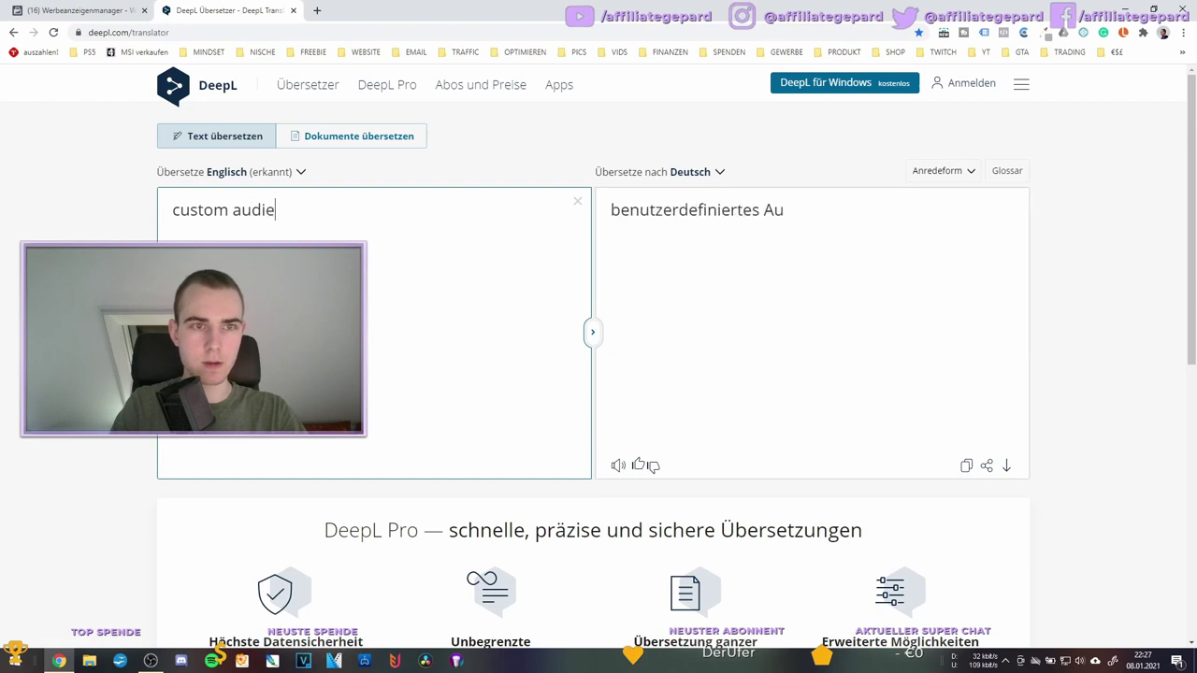
Translate "custom audience" from English into German in DeepL
key("Return")
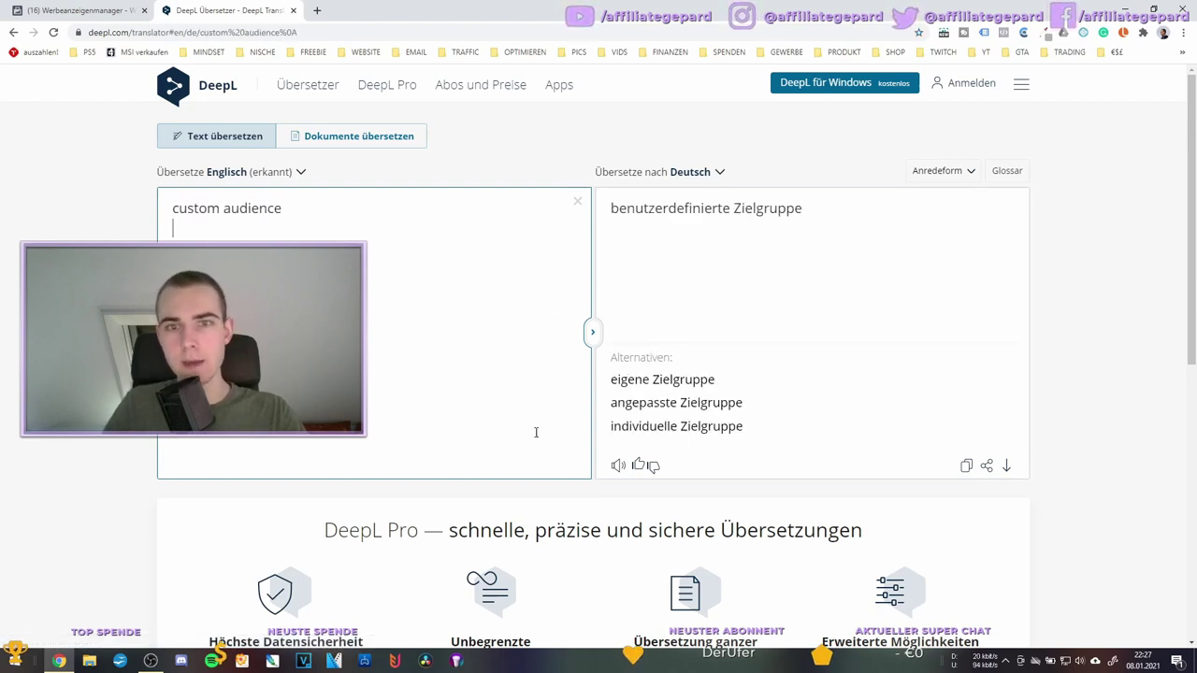
Switch to Facebook Ads Manager and open the Traffic - Instagram Ads ad set for editing at its Zielgruppe section
left_click(75, 10)
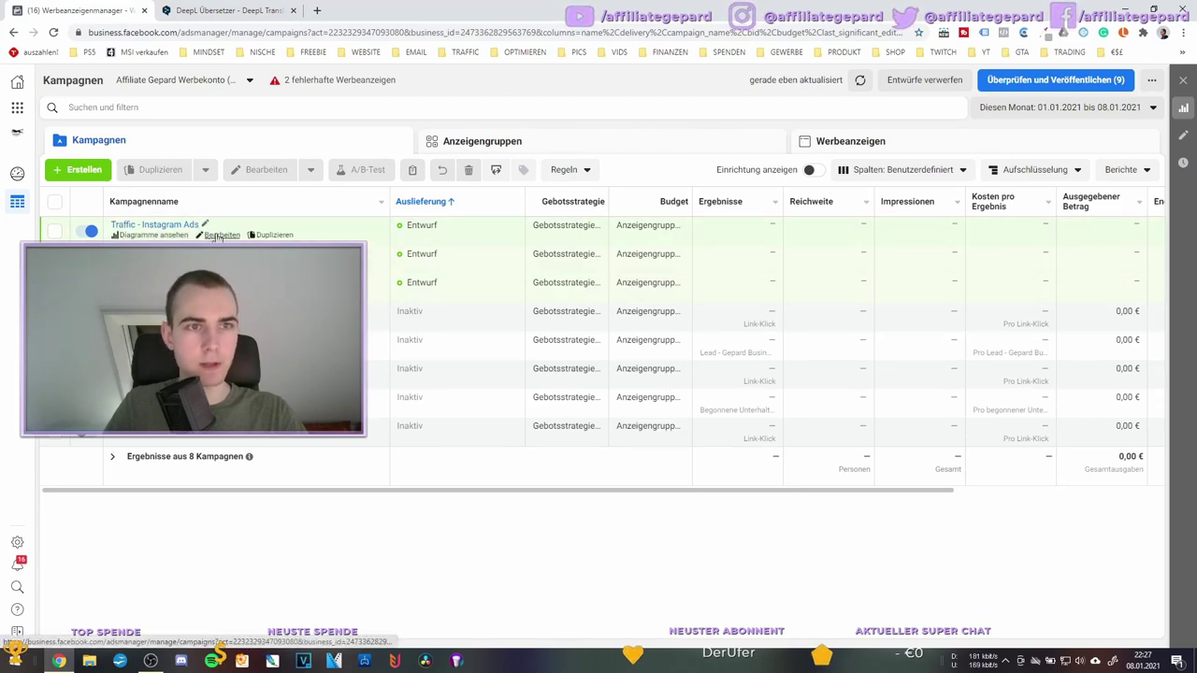
left_click(221, 235)
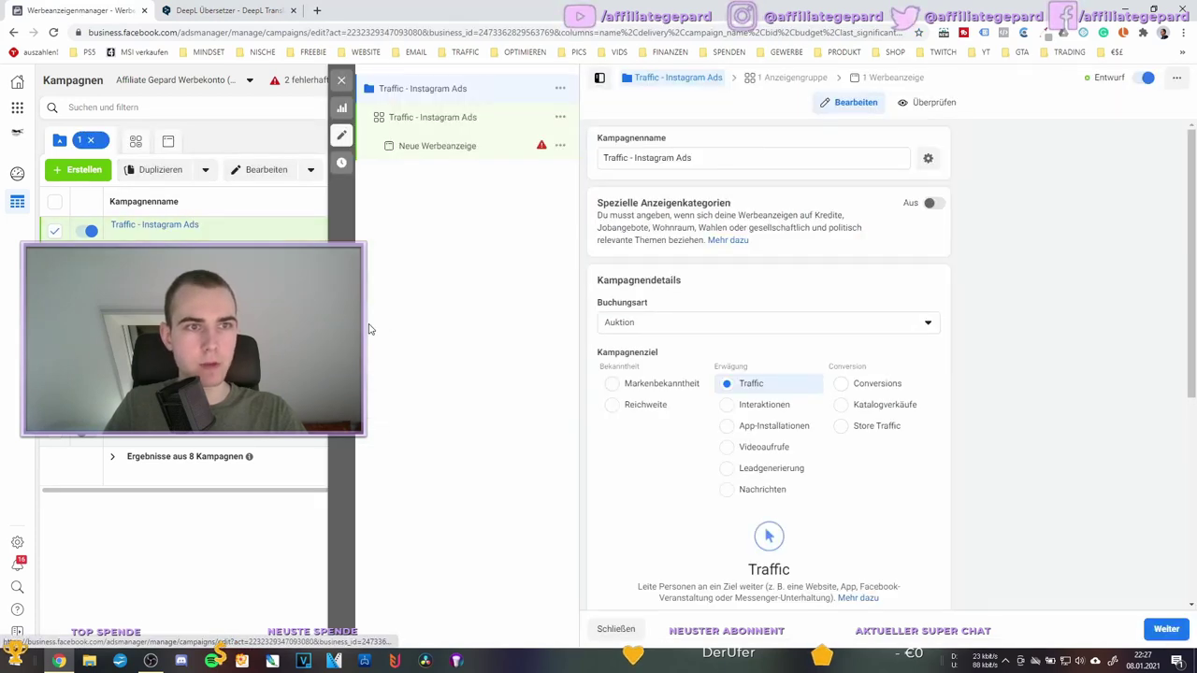
left_click(414, 118)
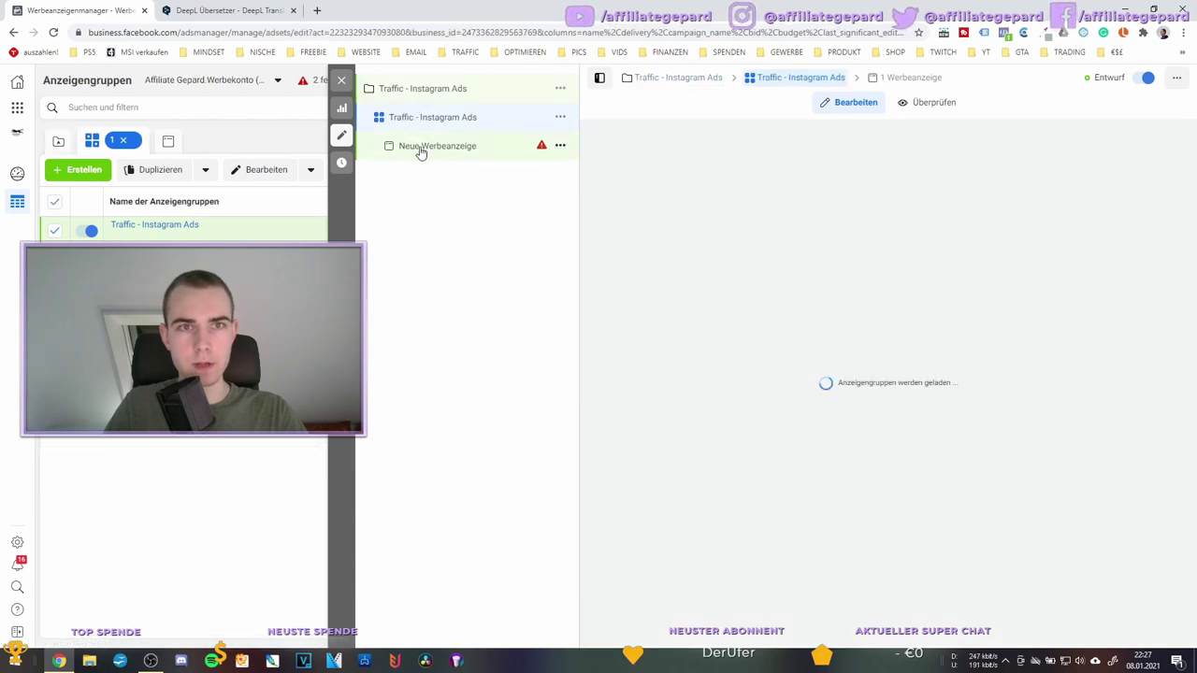
scroll(696, 360, "down", 4)
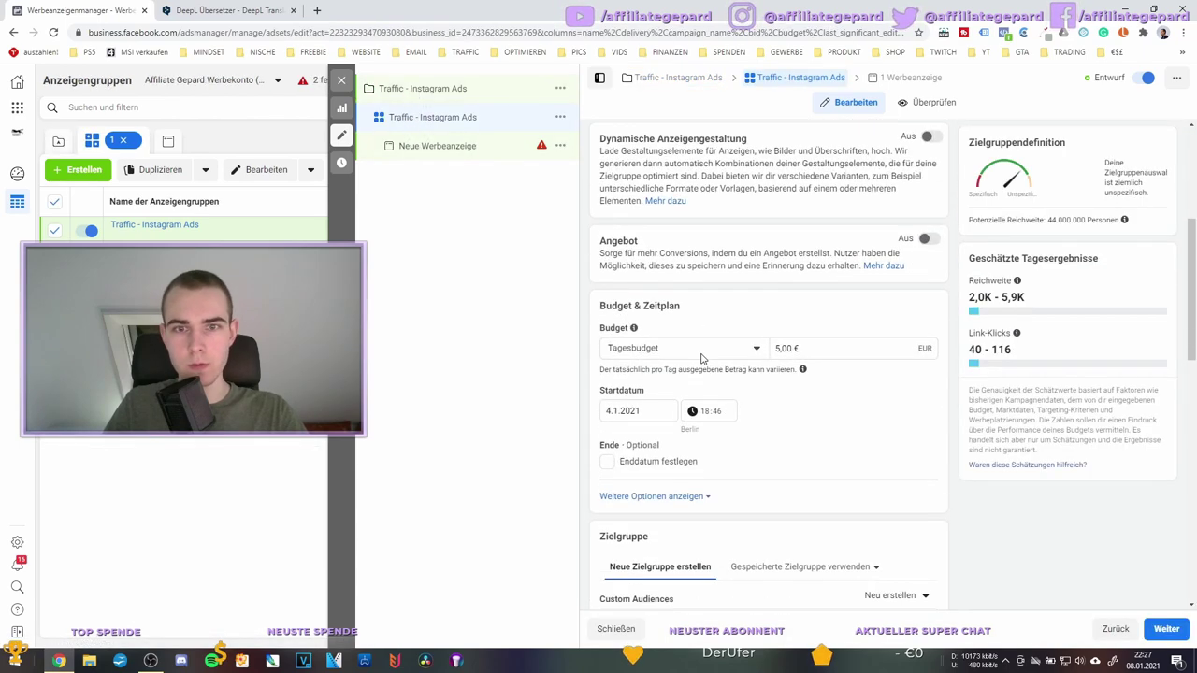
scroll(701, 359, "down", 3)
scroll(668, 357, "down", 1)
scroll(668, 357, "up", 1)
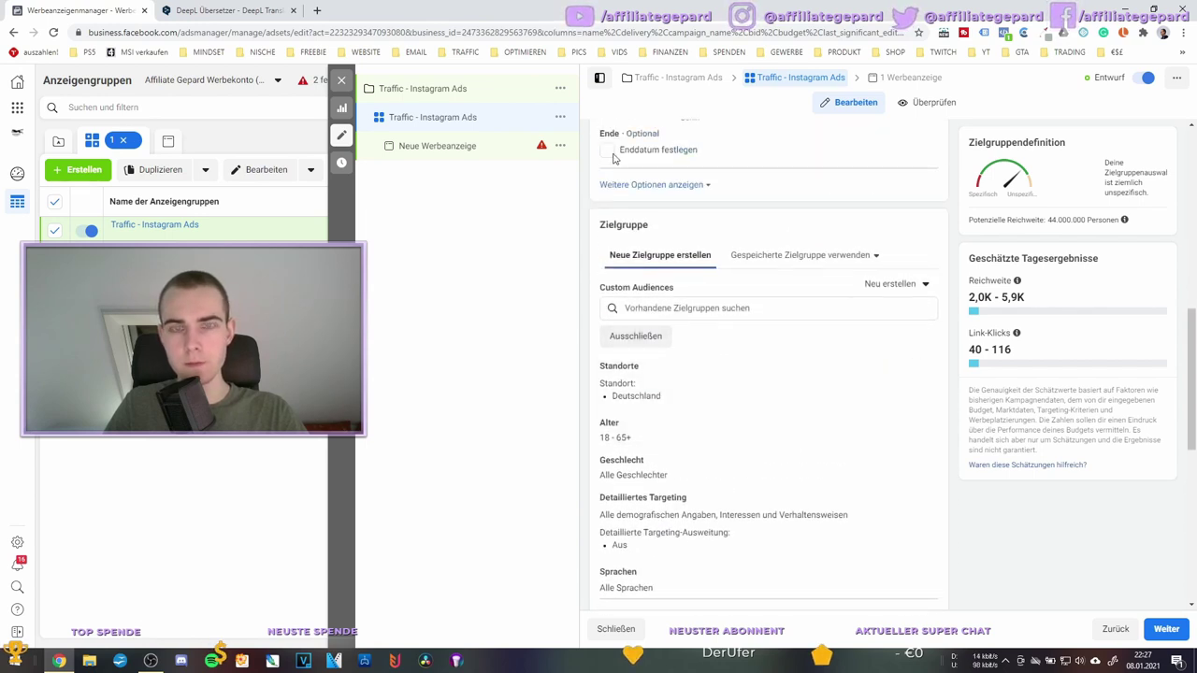
Check the German translation of "custom audience" in DeepL and return to the ad set's Custom Audiences settings
left_click(229, 12)
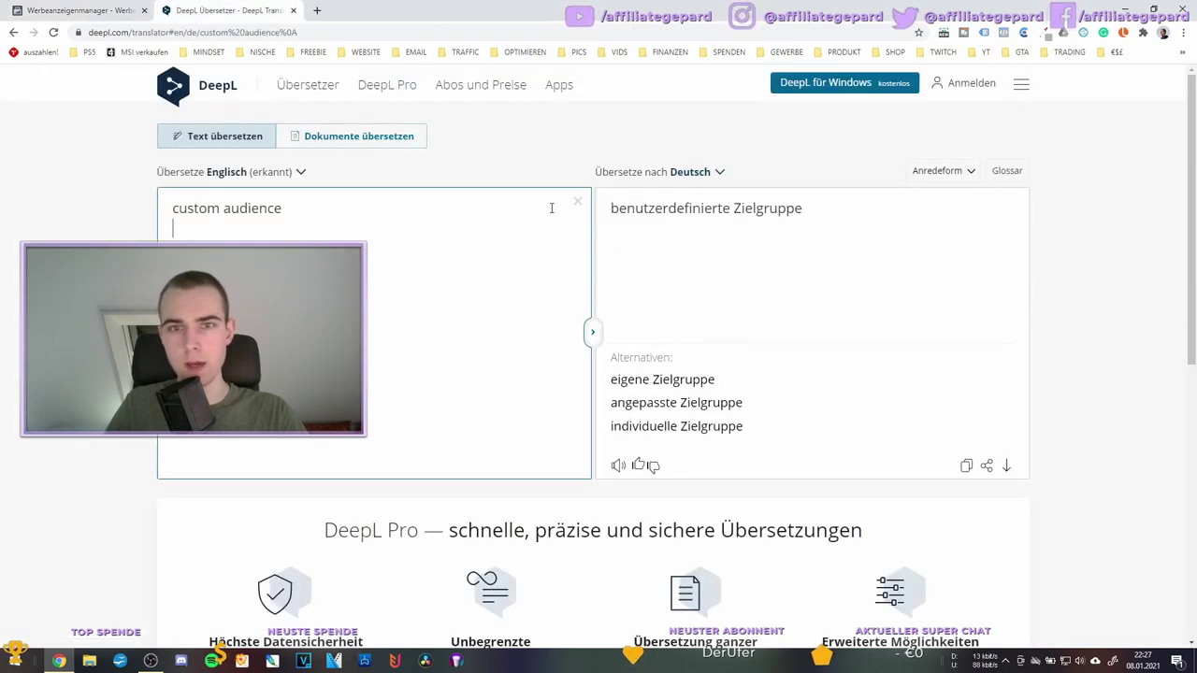
left_click(80, 8)
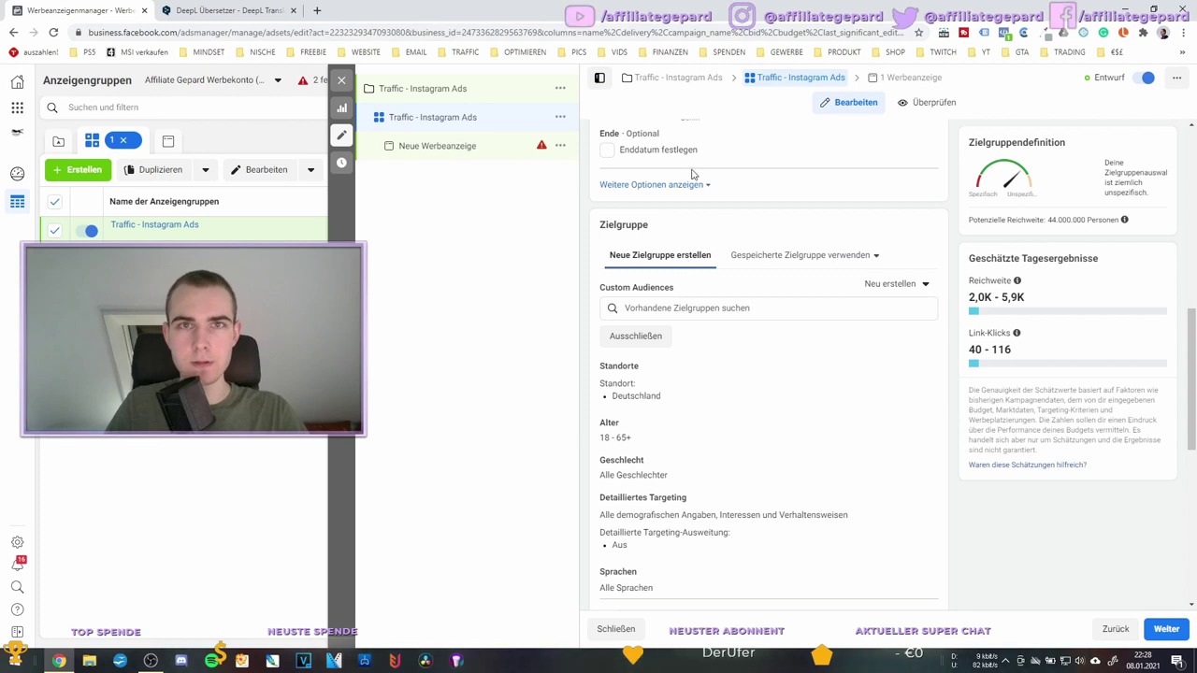
mouse_move(670, 291)
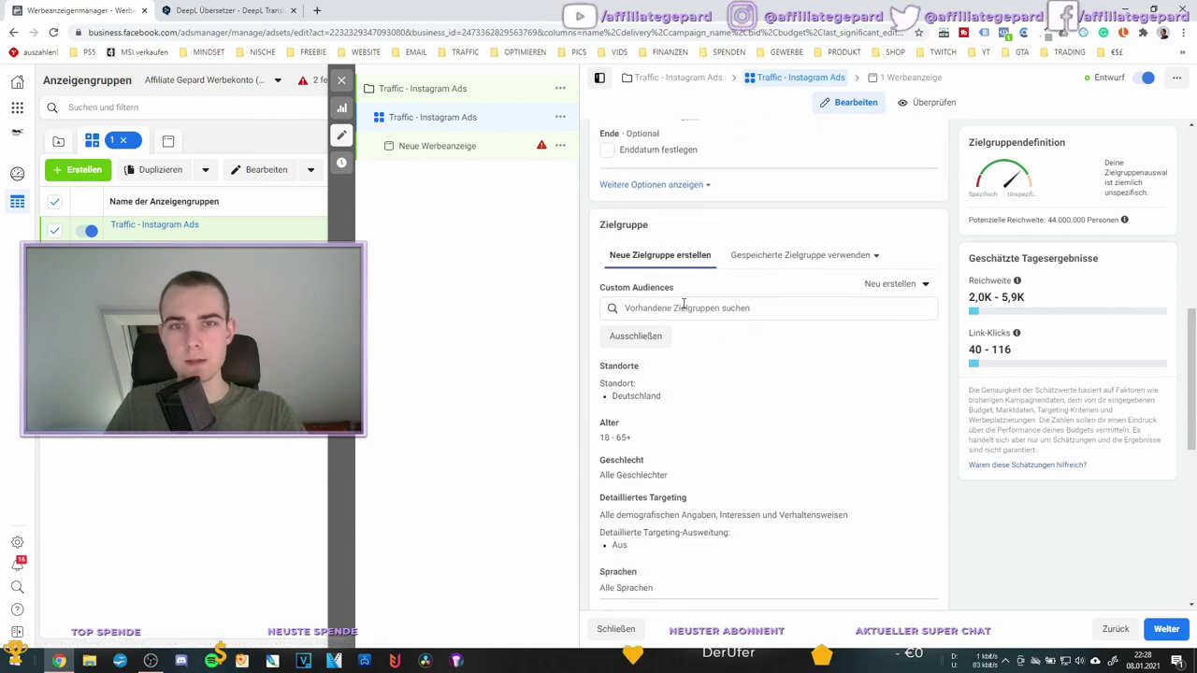
scroll(682, 302, "up", 2)
scroll(868, 366, "down", 2)
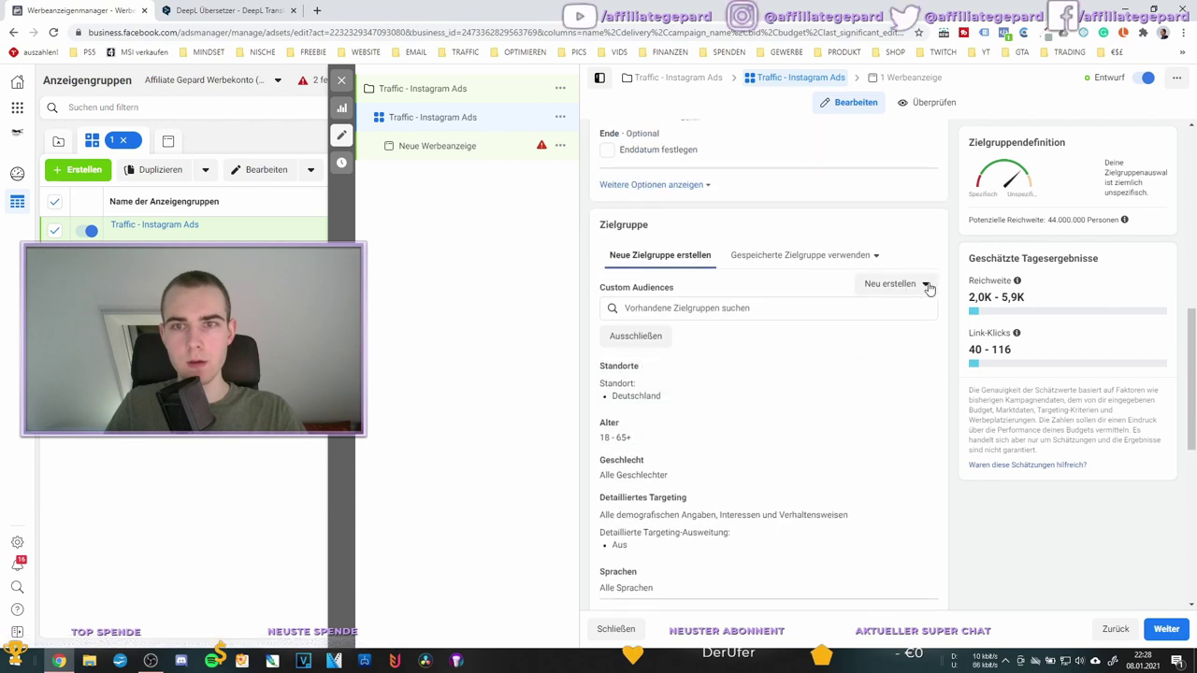
Start a new Custom Audience for the ad set with Website as its source
left_click(924, 288)
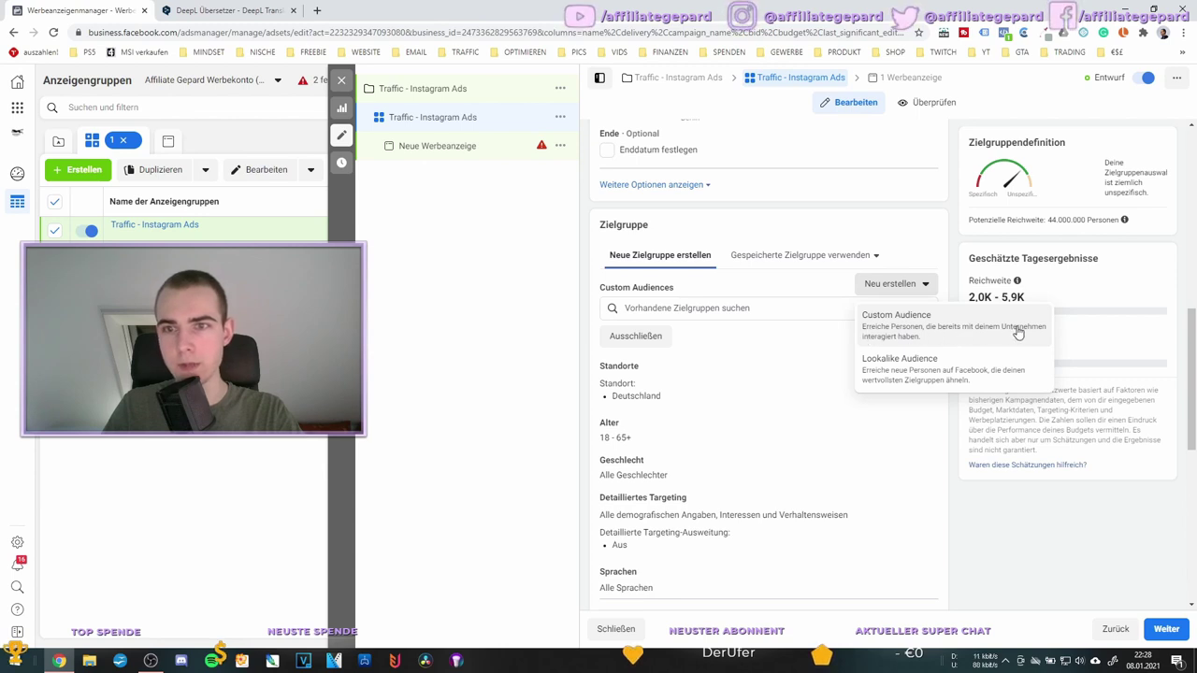
left_click(940, 325)
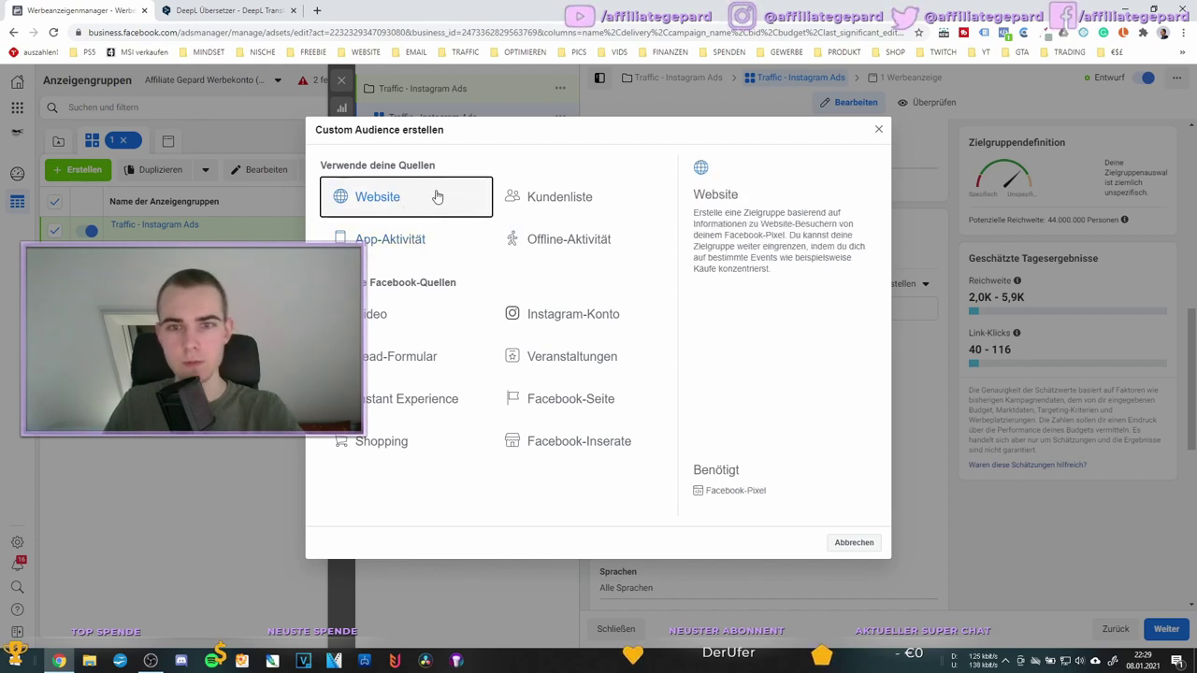
left_click(370, 196)
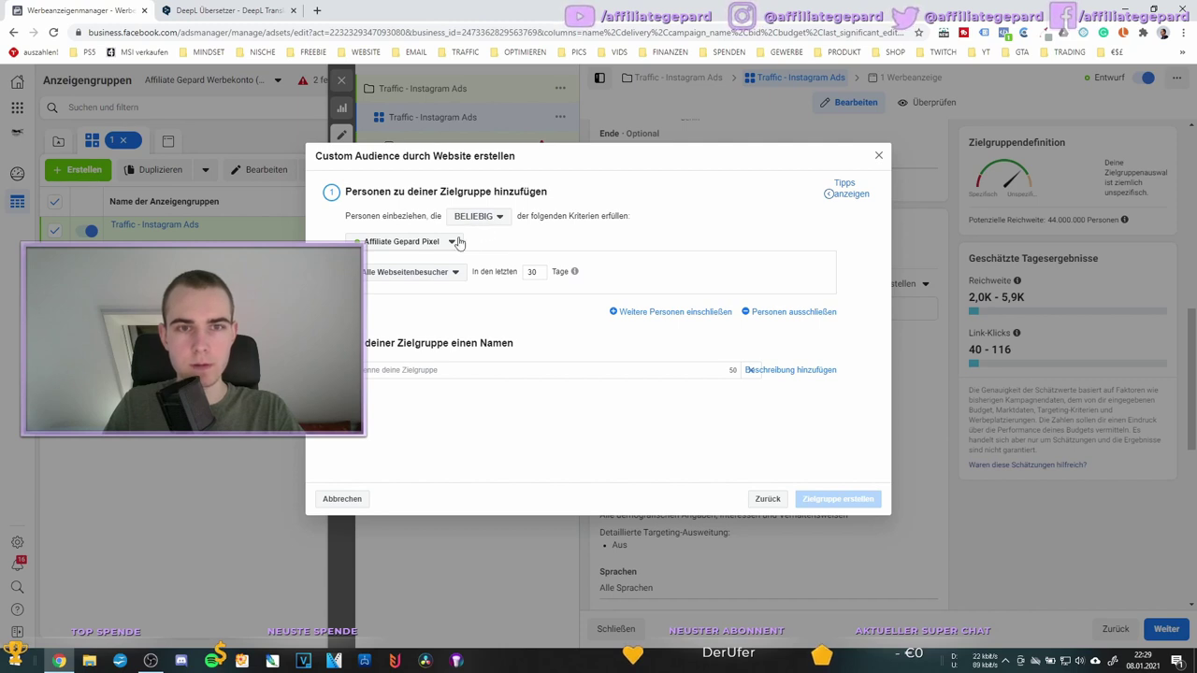
Examine the website audience's BELIEBIG/ALLE matching, pixel, visitor type and day range options
left_click(498, 216)
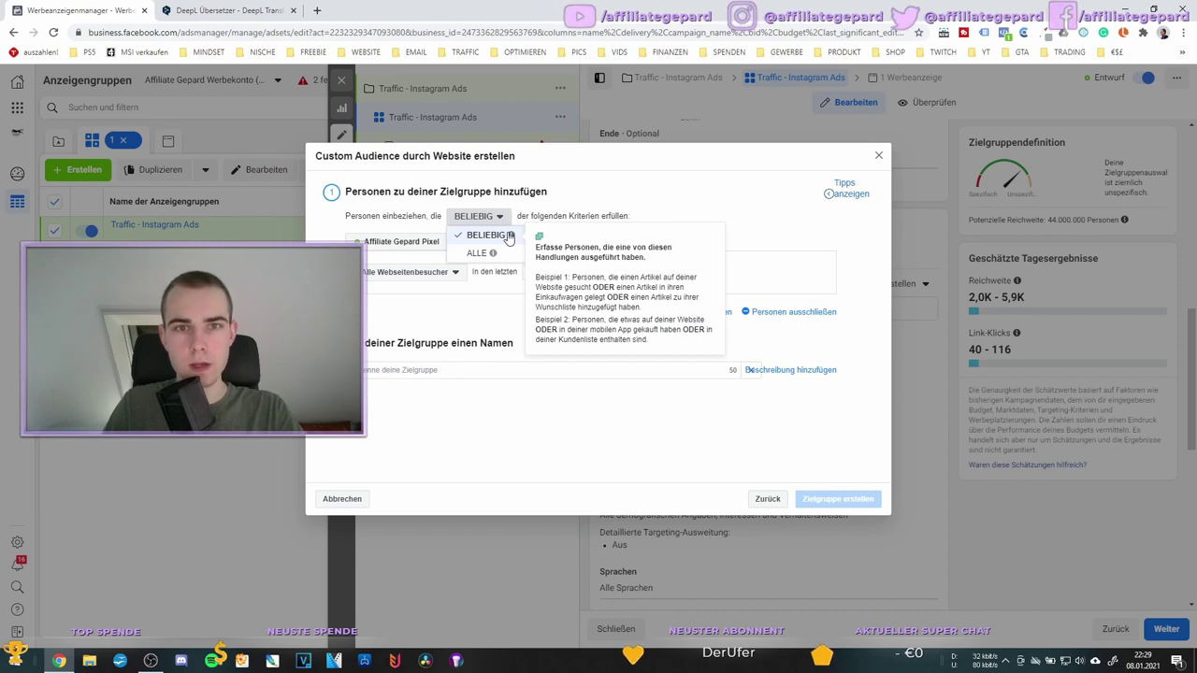
mouse_move(493, 254)
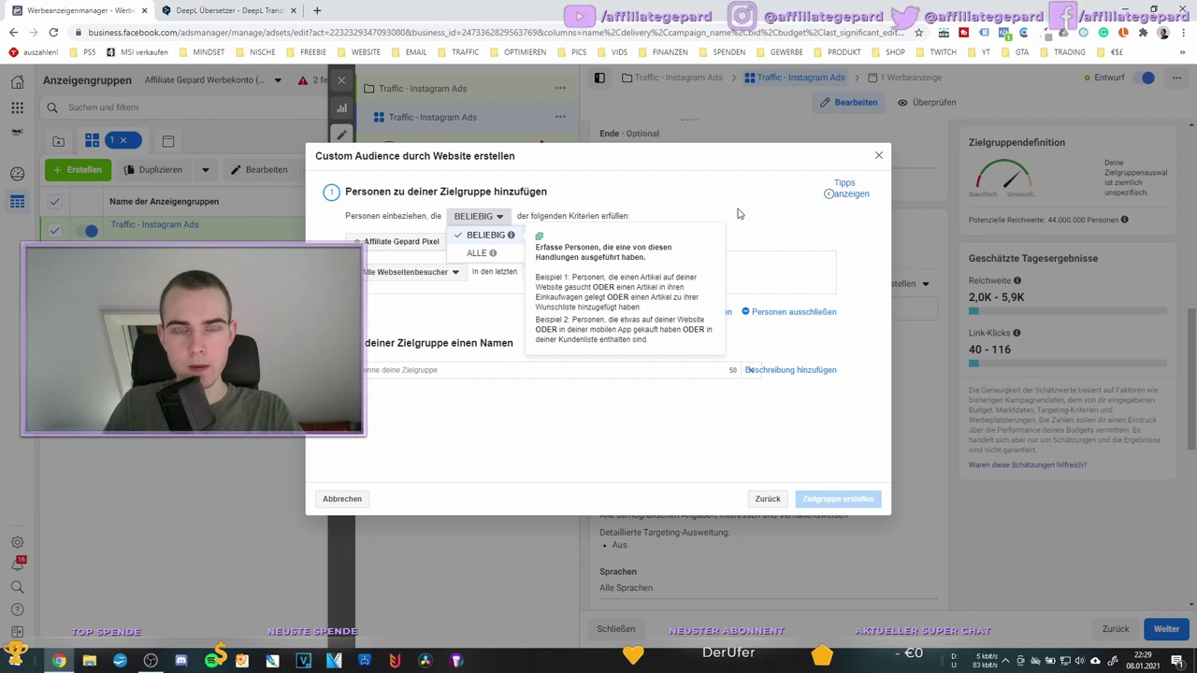
left_click(702, 190)
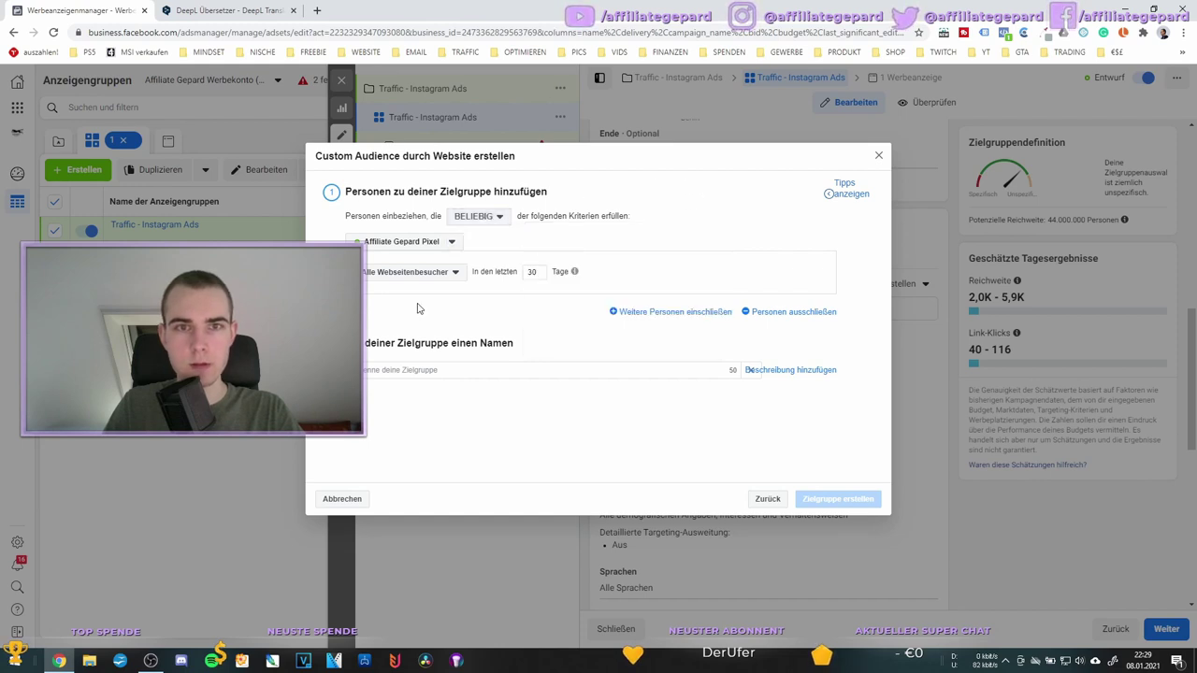
mouse_move(575, 272)
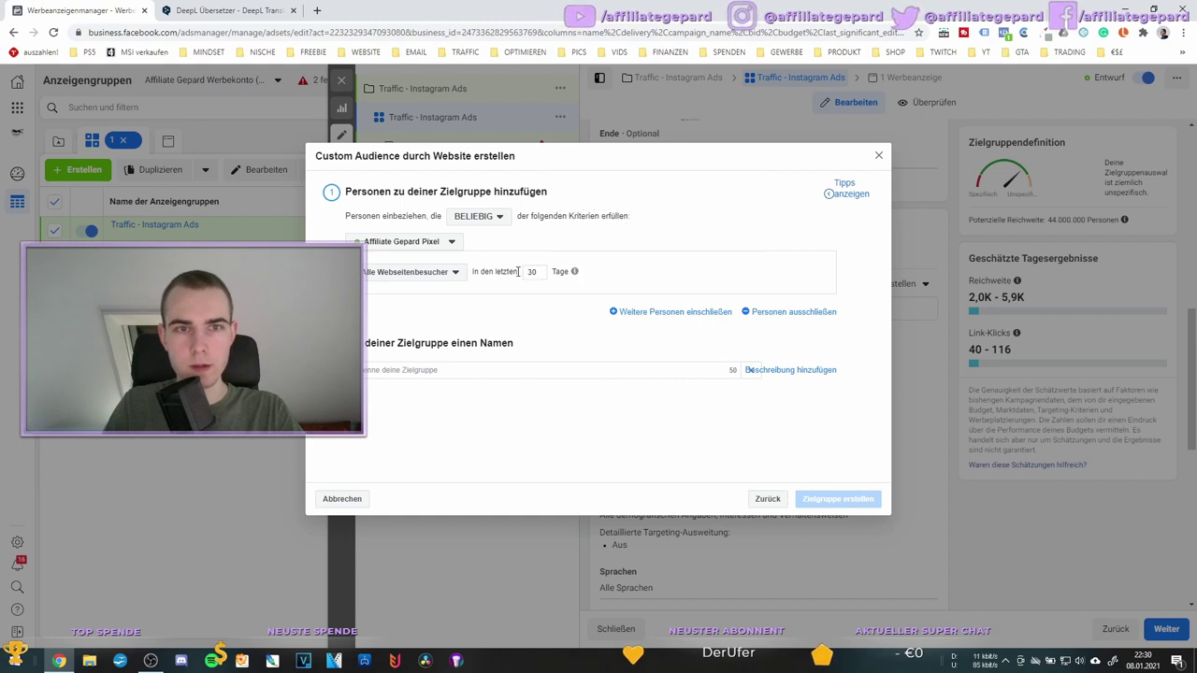
left_click(454, 244)
left_click(453, 243)
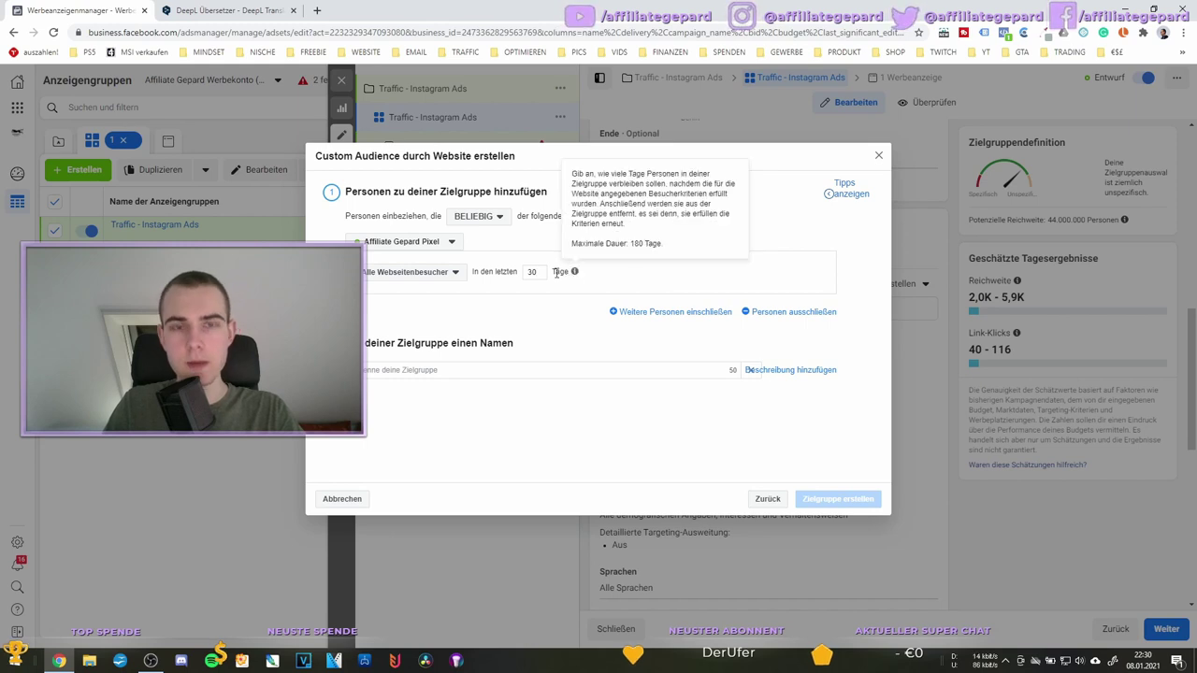
left_click(433, 275)
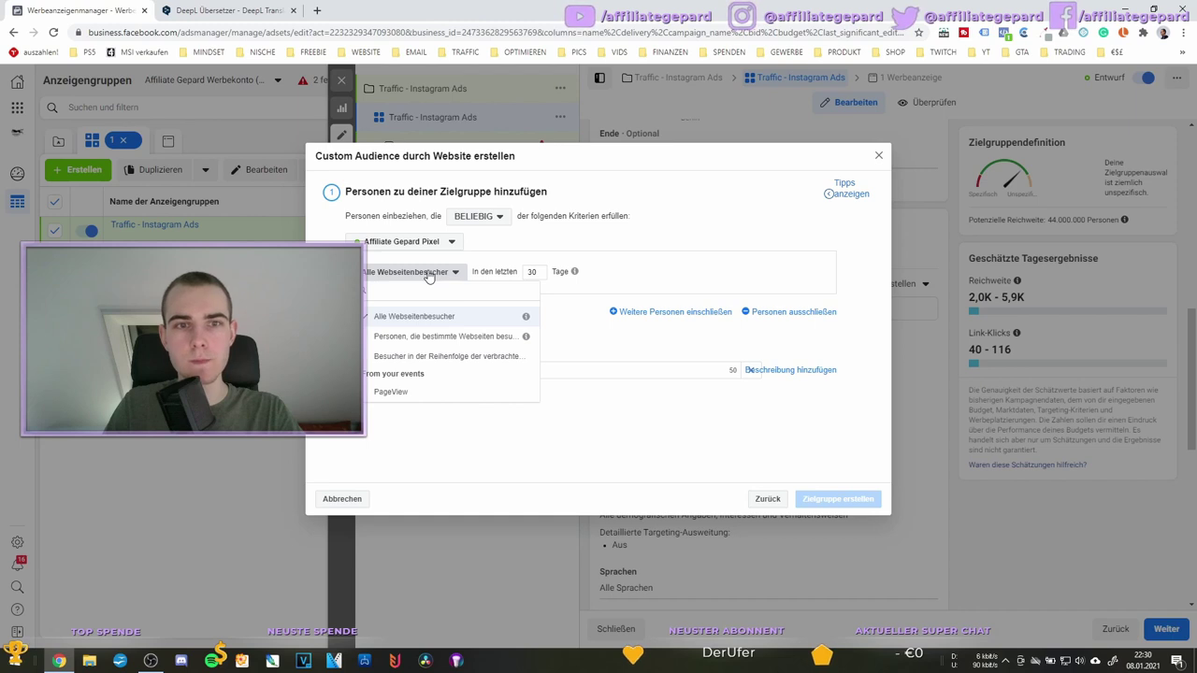
left_click(372, 269)
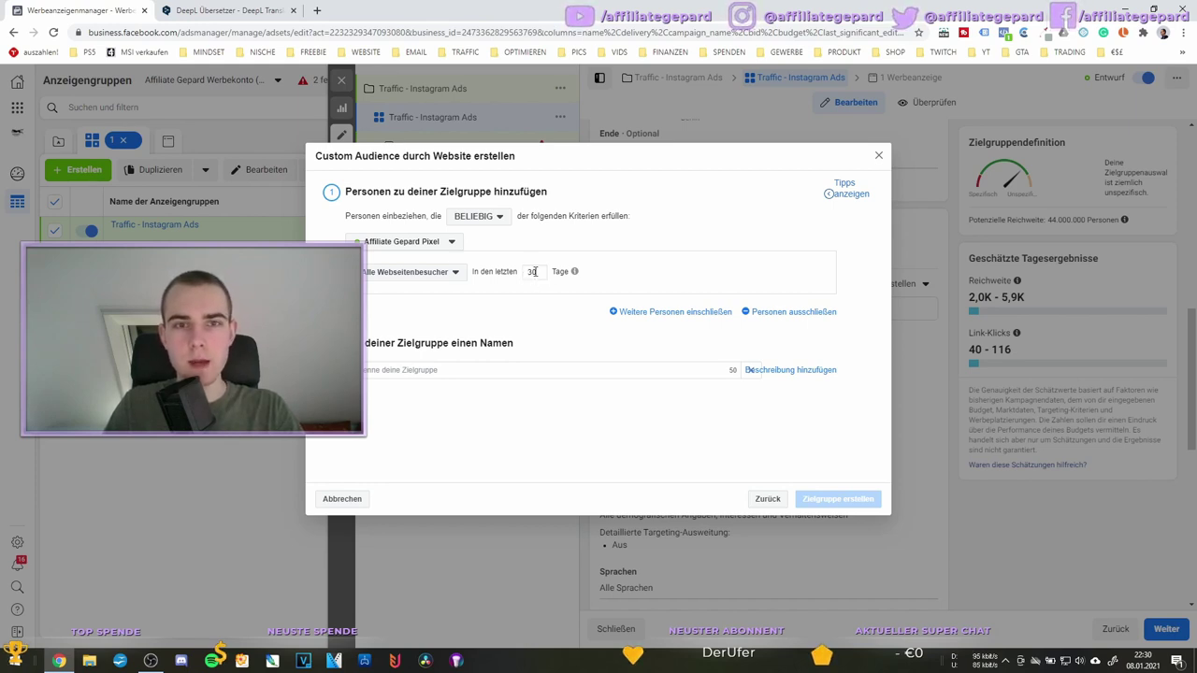
left_click(530, 272)
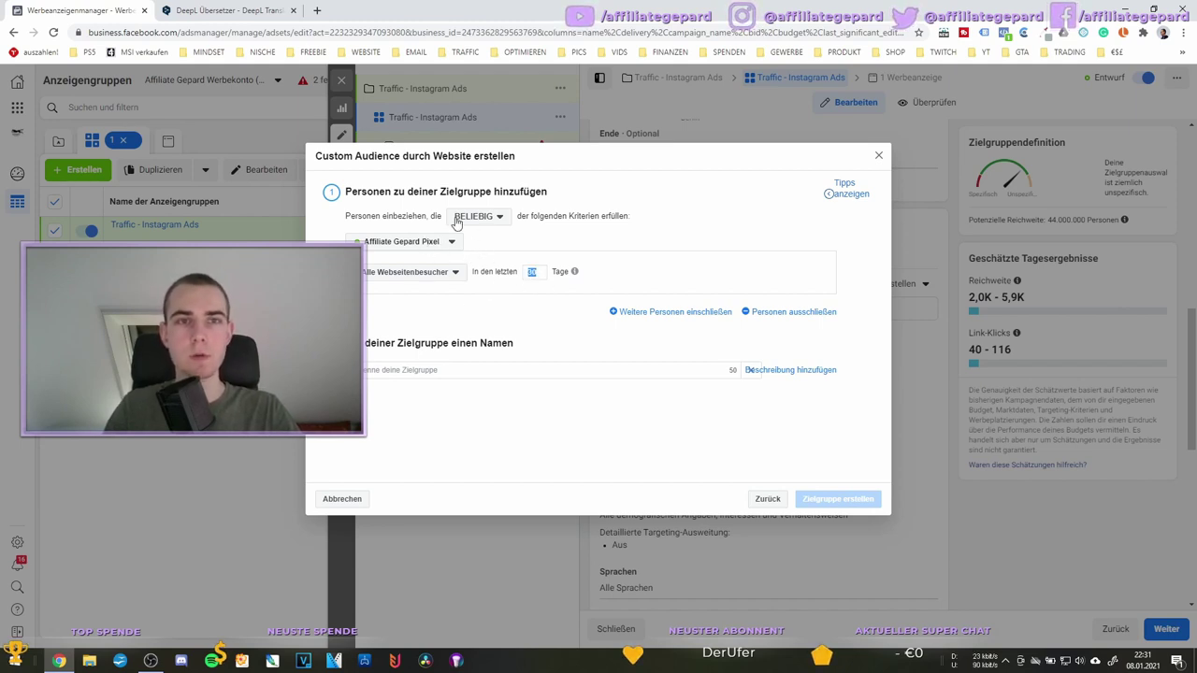
Set the audience to Personen, die bestimmte Webseiten besucht haben, with a URL condition of enthält "danke"
left_click(456, 273)
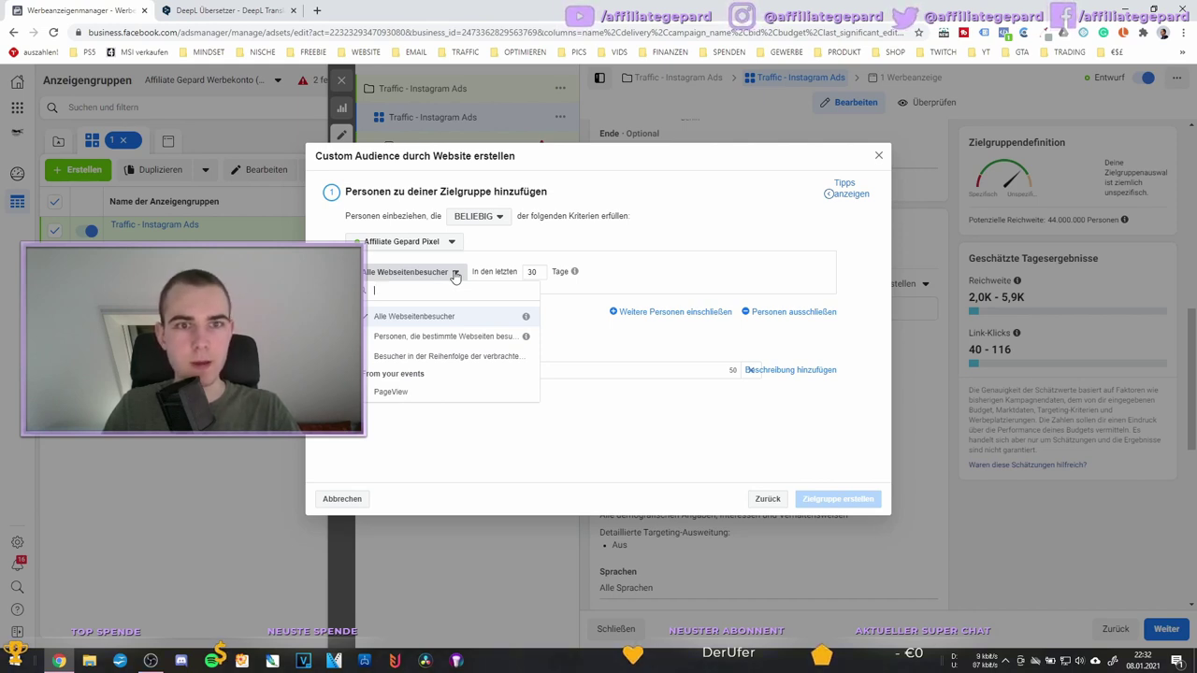
left_click(438, 337)
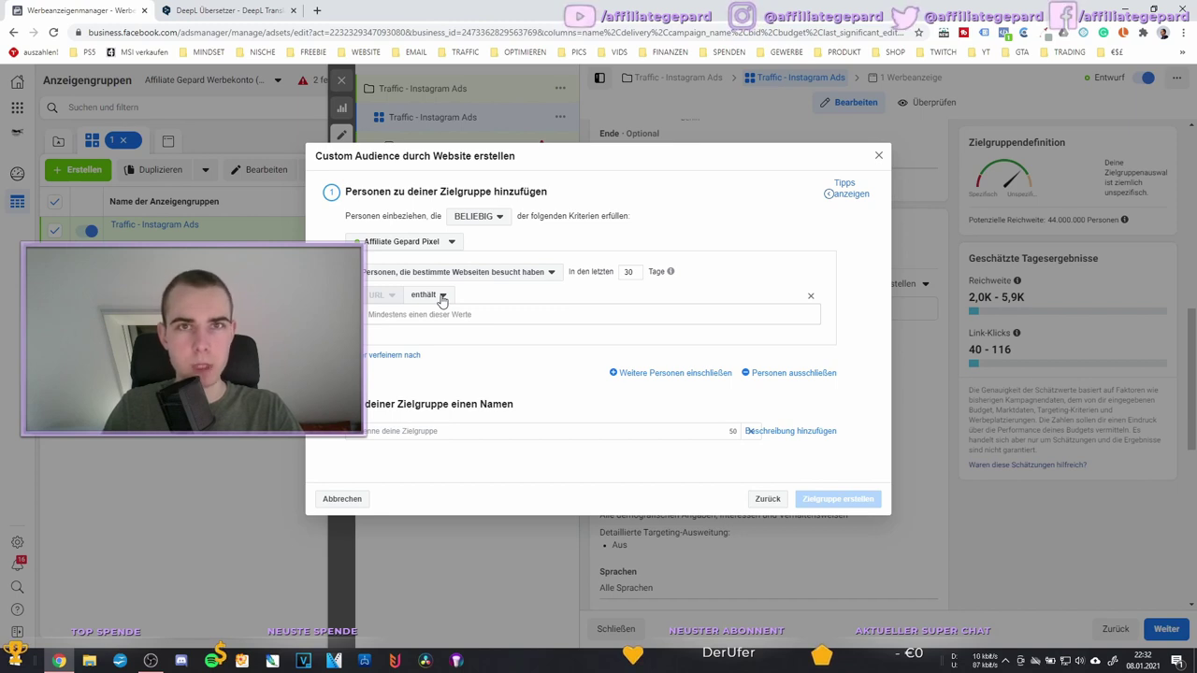
left_click(433, 295)
left_click(436, 296)
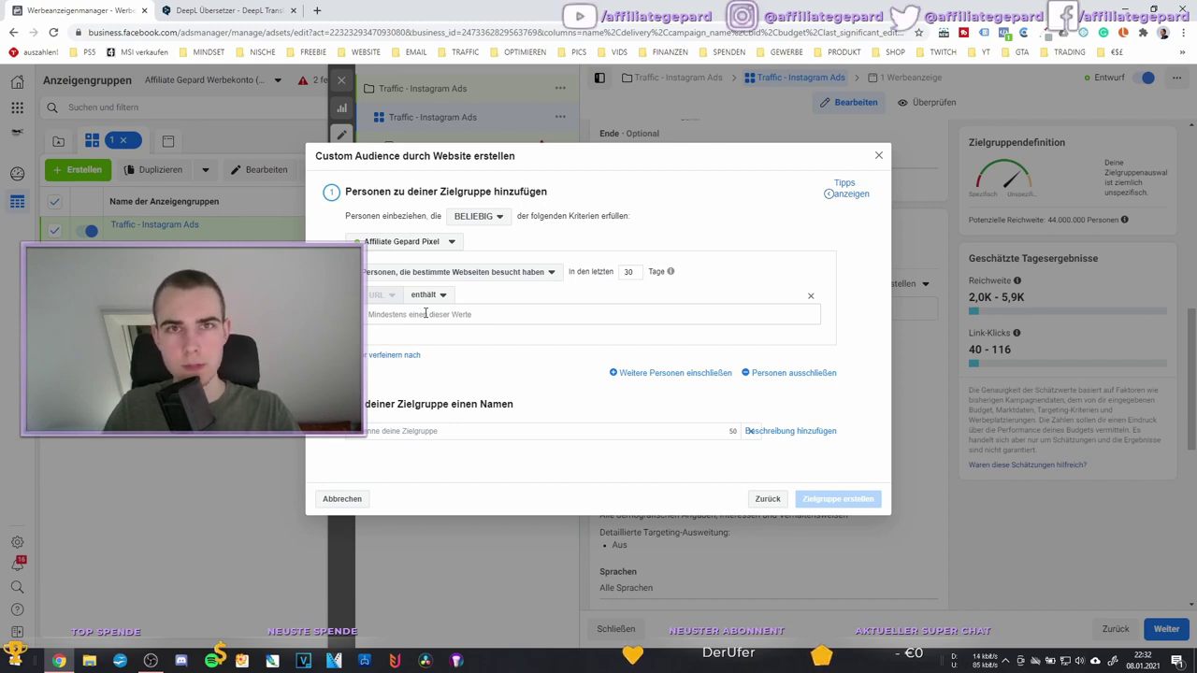
left_click(434, 297)
left_click(428, 312)
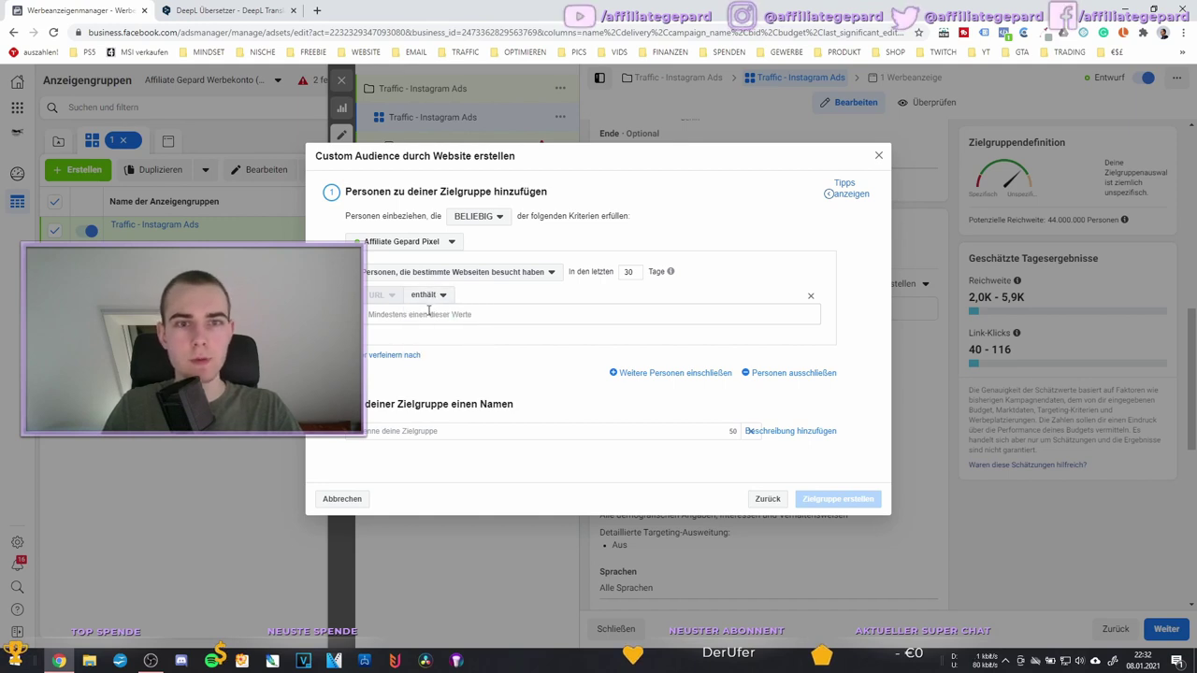
left_click(432, 304)
left_click(432, 312)
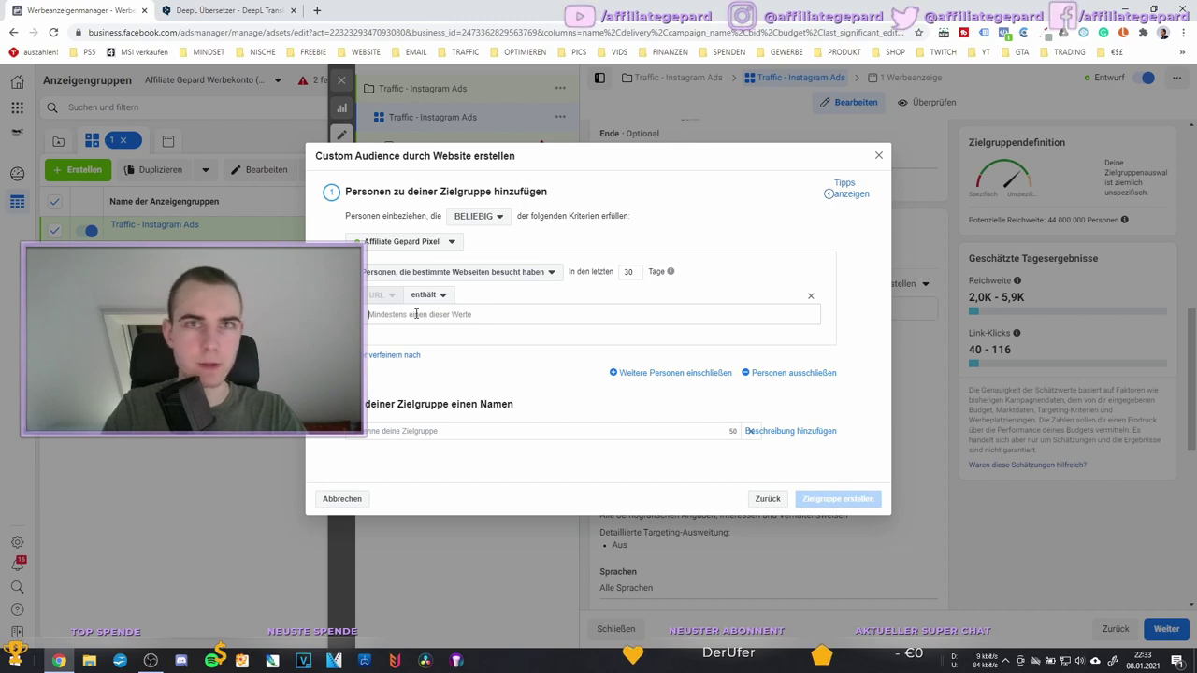
type("danke")
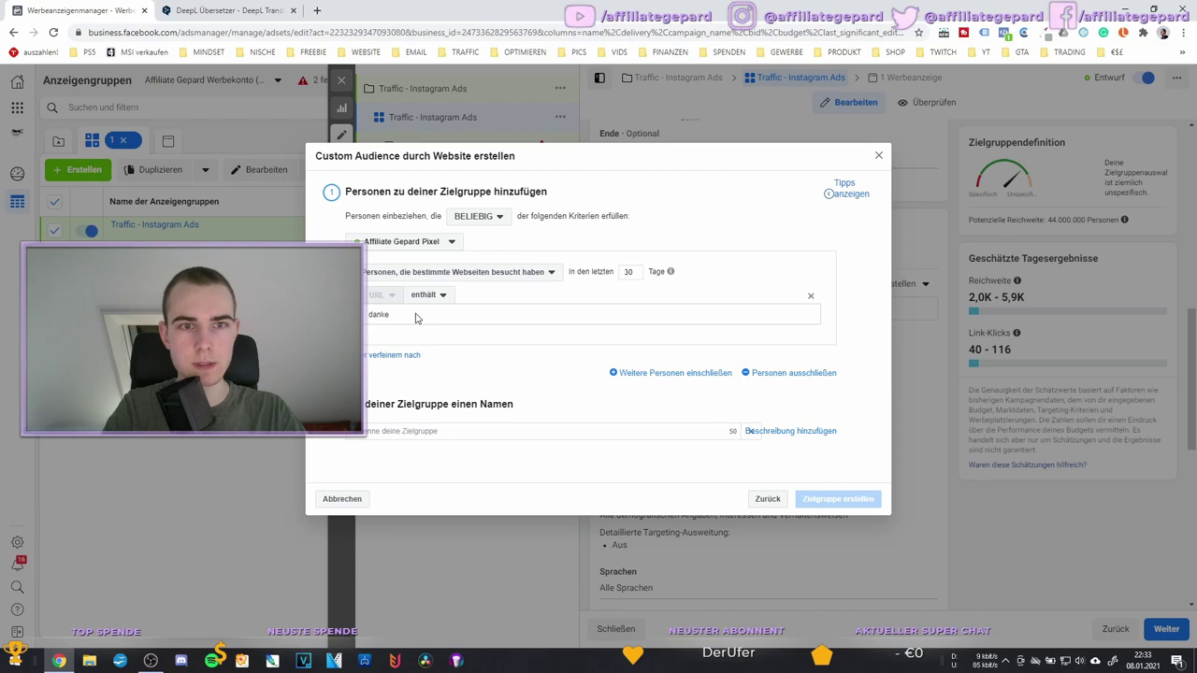
Write the example address affiliategepard.com/danke in a new browser tab without loading it, and return to the audience setup
left_click(316, 10)
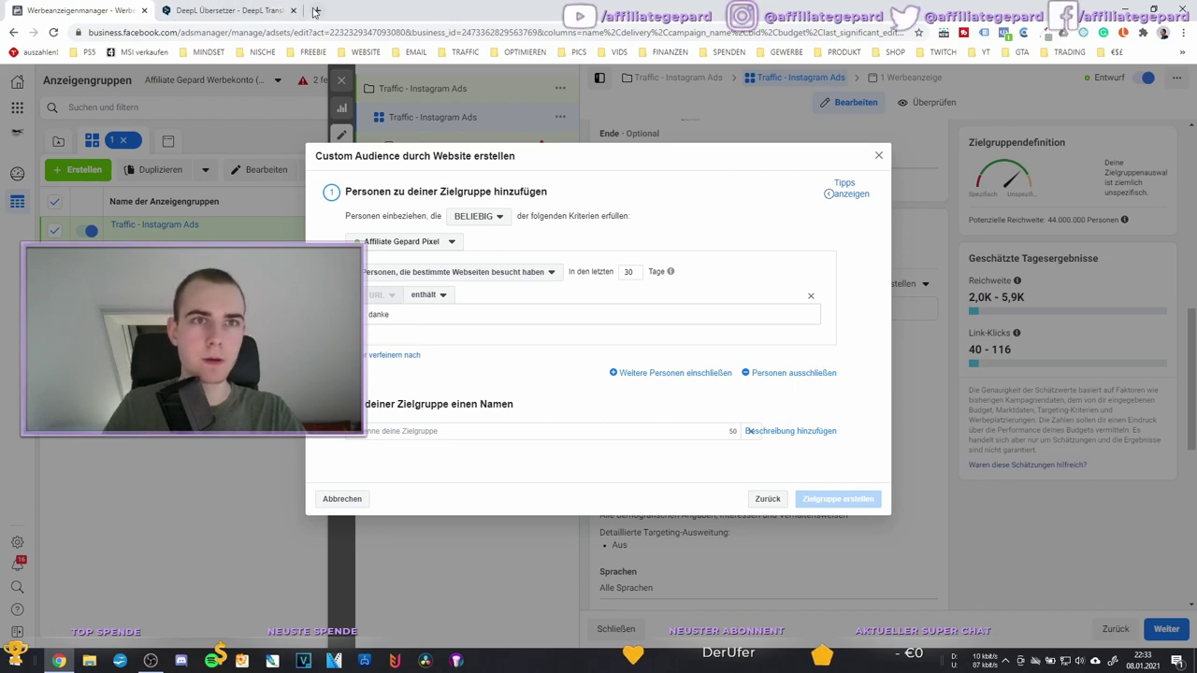
type("af")
key("Right")
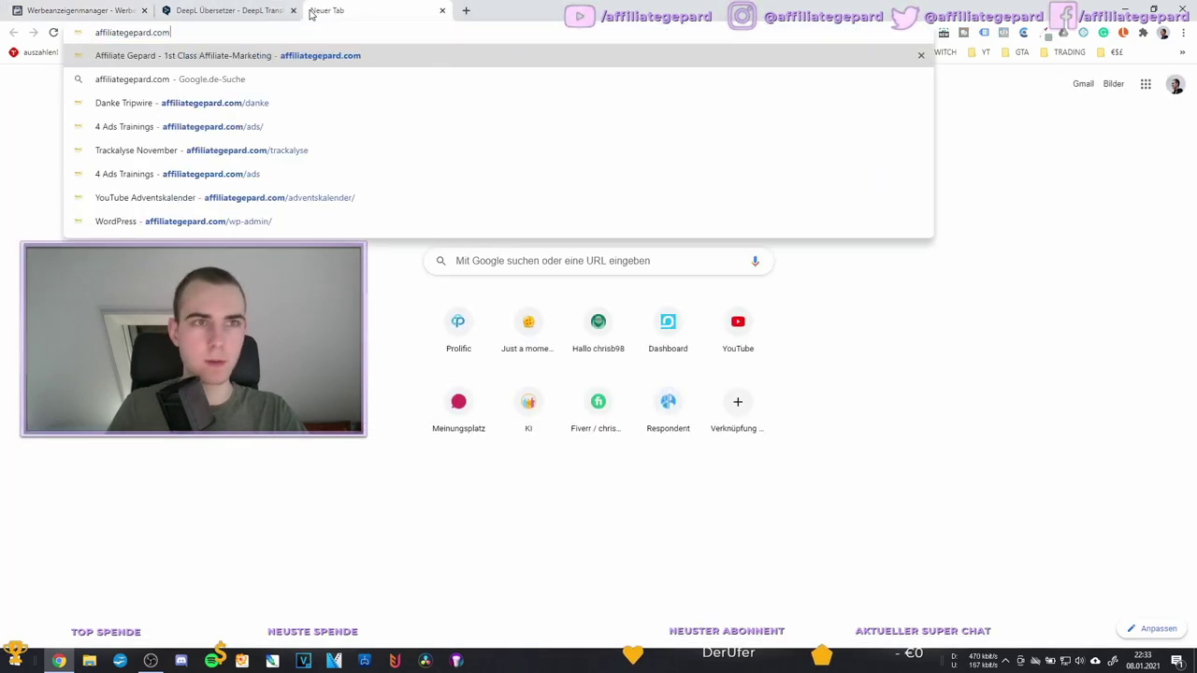
type("/danke")
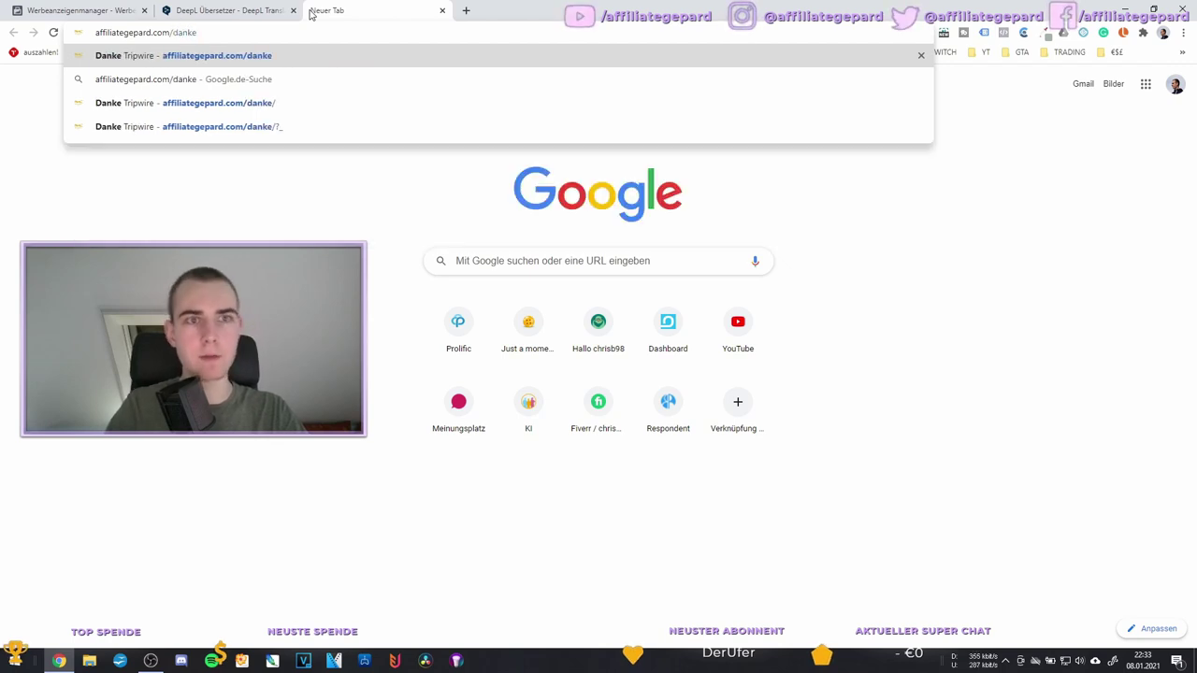
left_click(42, 10)
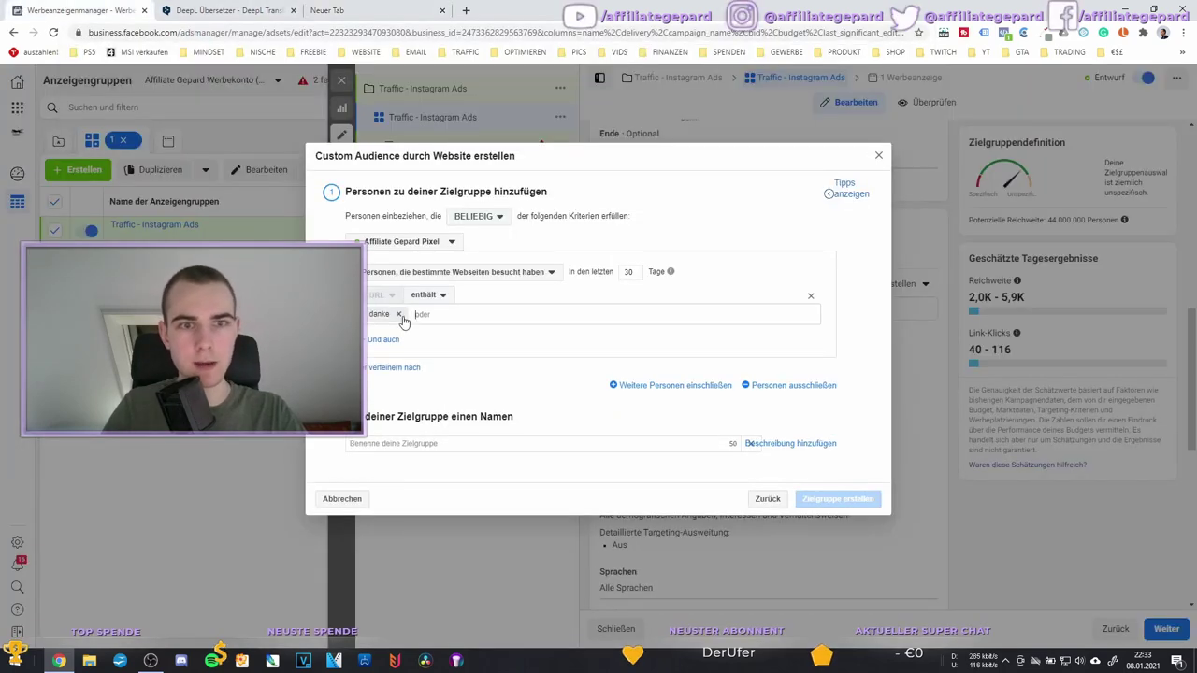
Rewrite the example address in the new browser tab as affiliategepard.com/erfolgreich without loading it
left_click(397, 7)
left_click(208, 34)
key("BackSpace")
key("BackSpace")
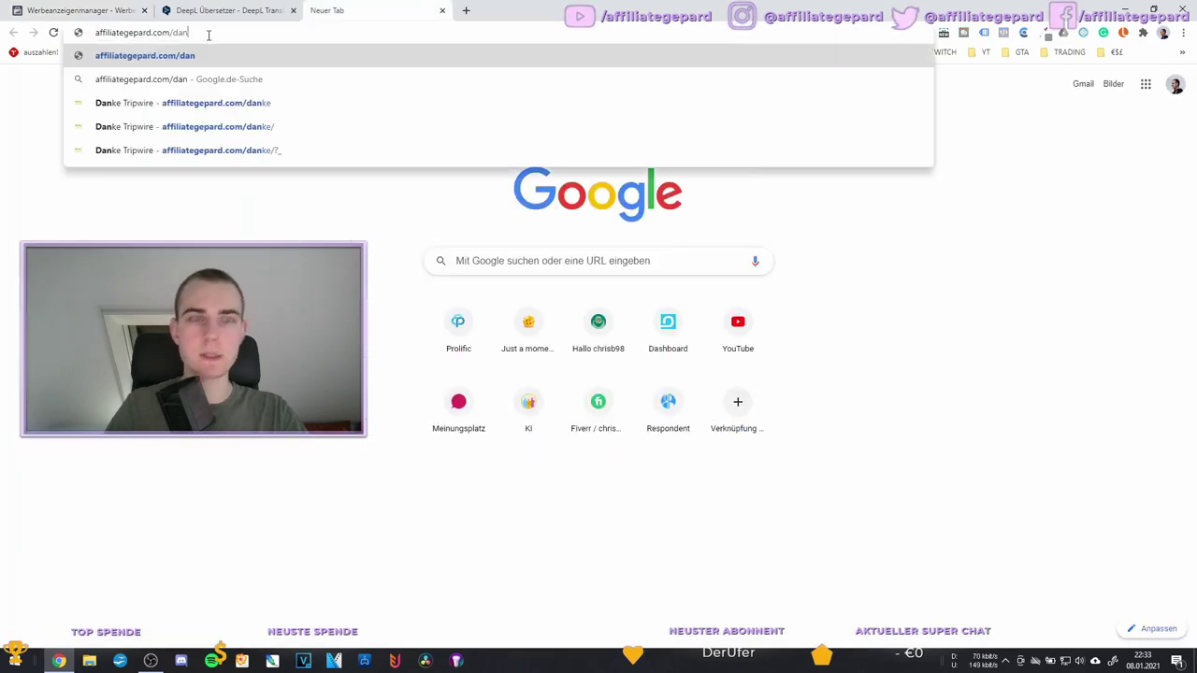
key("BackSpace")
key("BackSpace")
key("BackSpace")
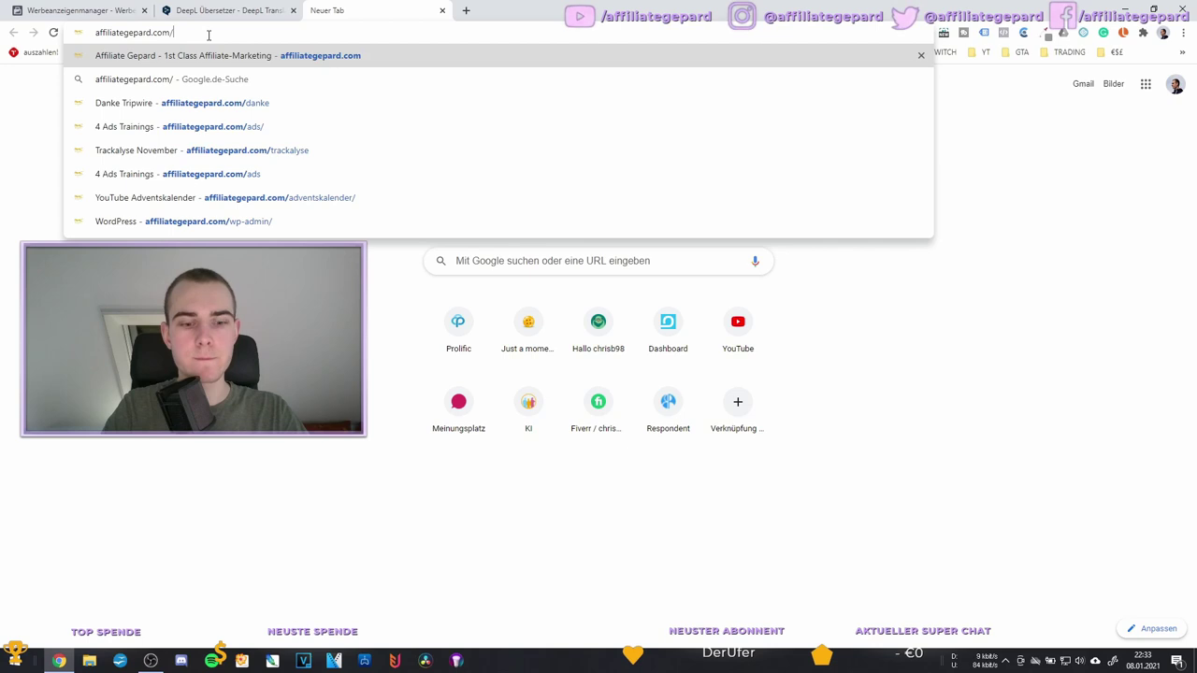
type("erfolg")
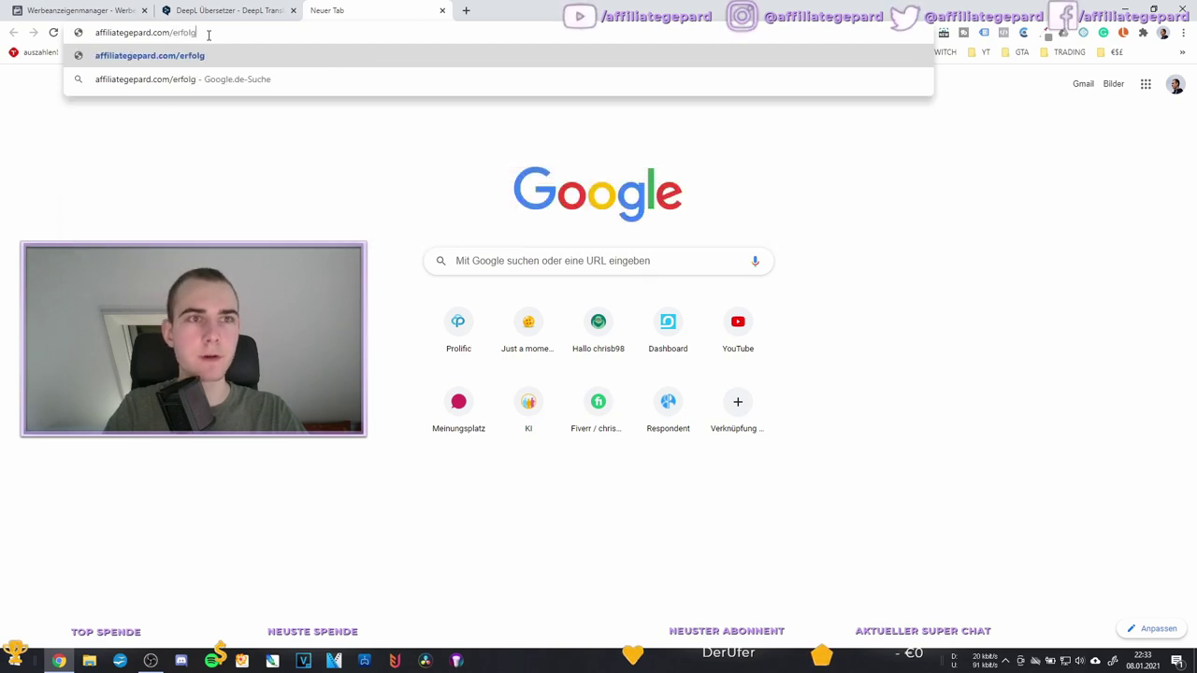
key("BackSpace")
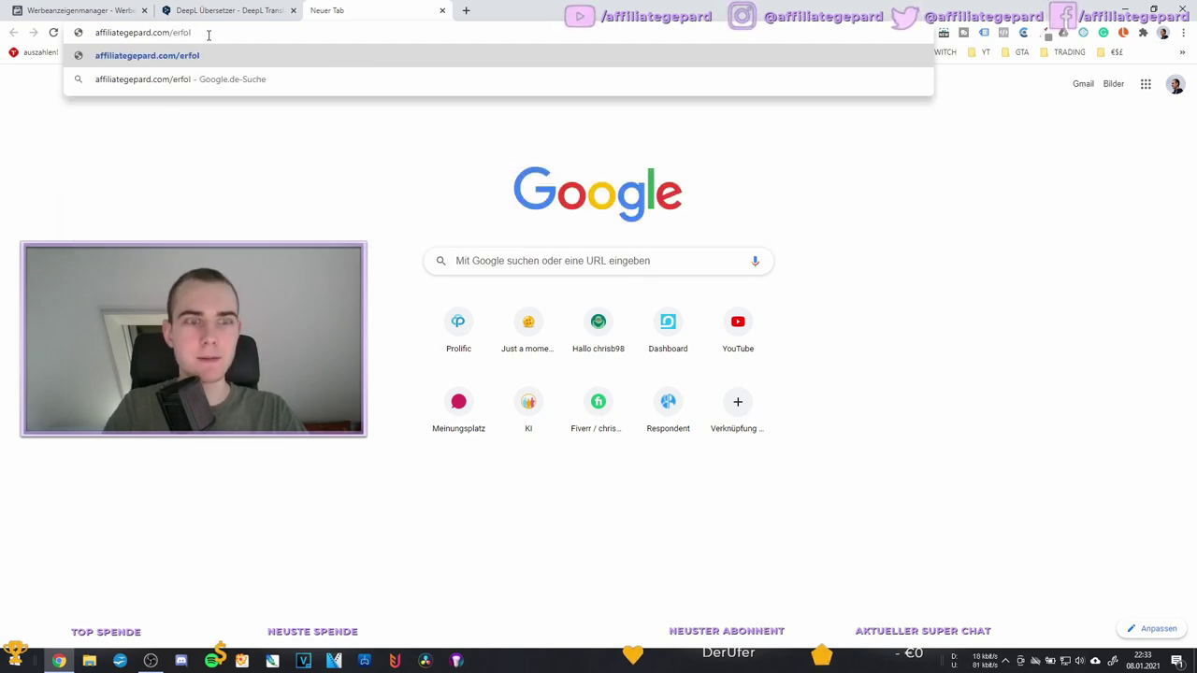
type("greich")
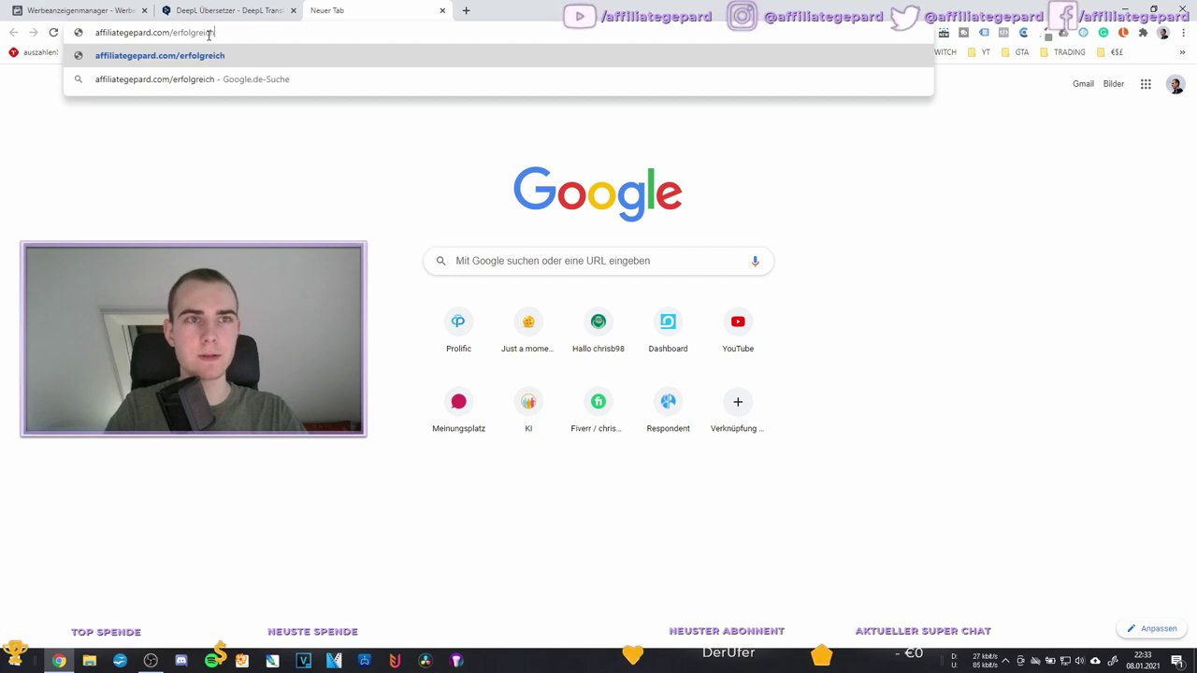
Strip the example address back to affiliategepard.com/ and return to the audience setup in the Ads Manager tab
key("BackSpace")
key("BackSpace")
key("BackSpace")
key("BackSpace")
key("BackSpace")
key("BackSpace")
key("BackSpace")
key("BackSpace")
key("BackSpace")
key("BackSpace")
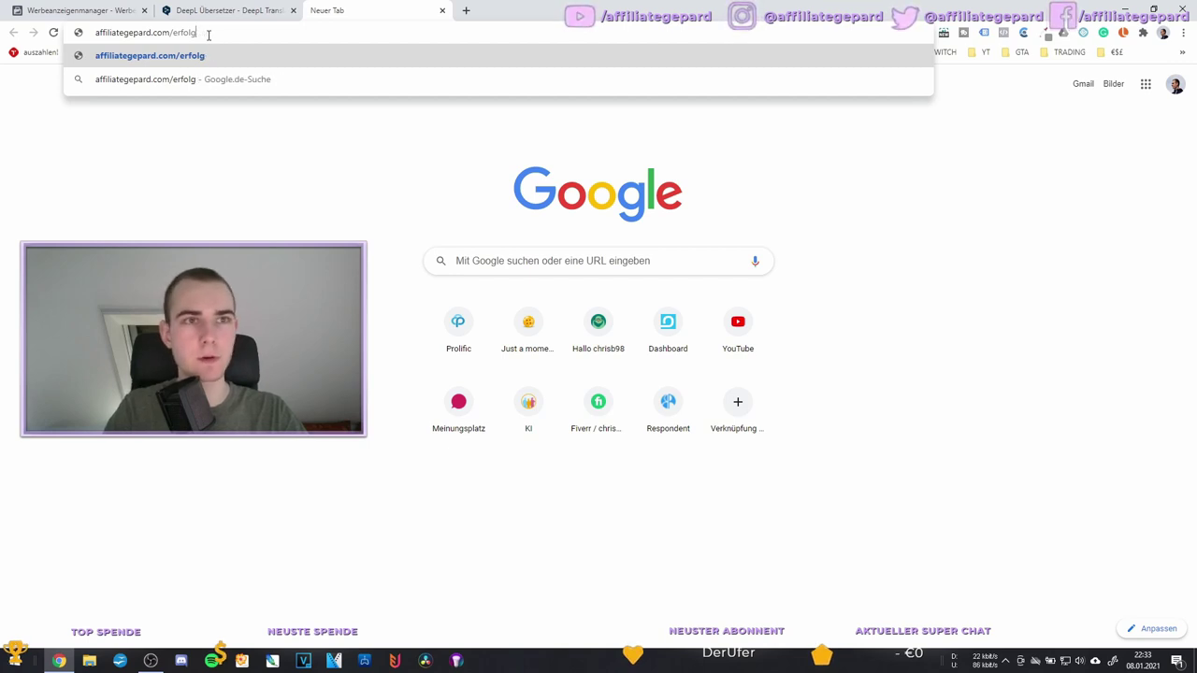
key("BackSpace")
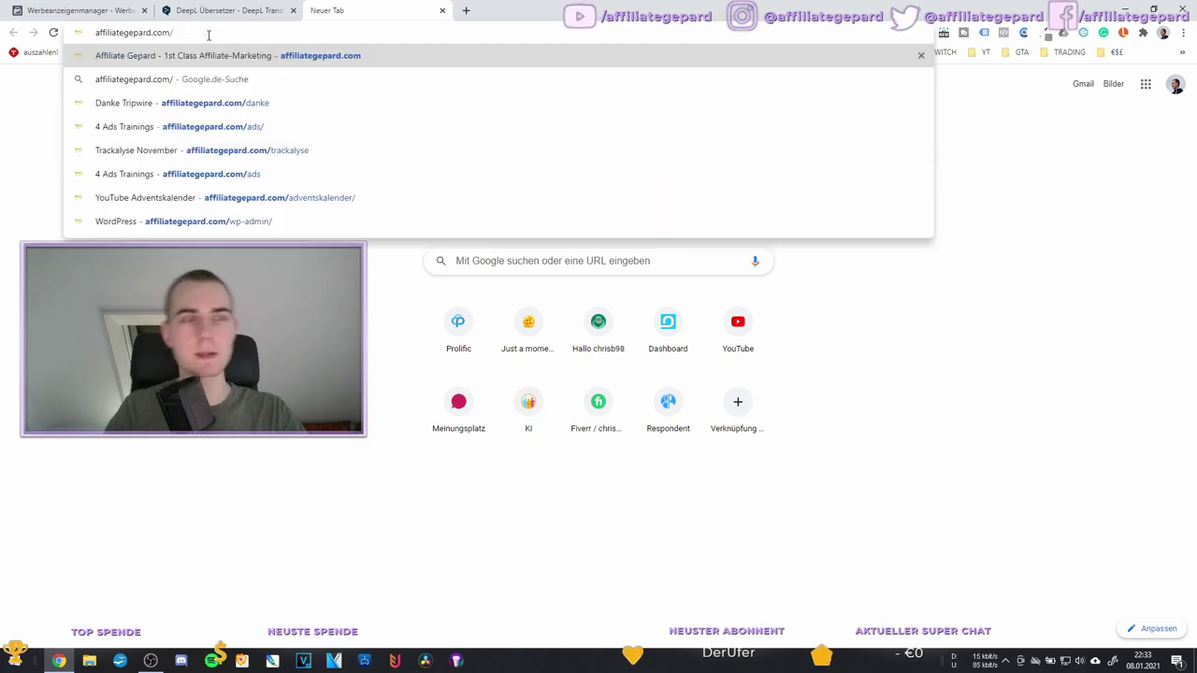
left_click(131, 10)
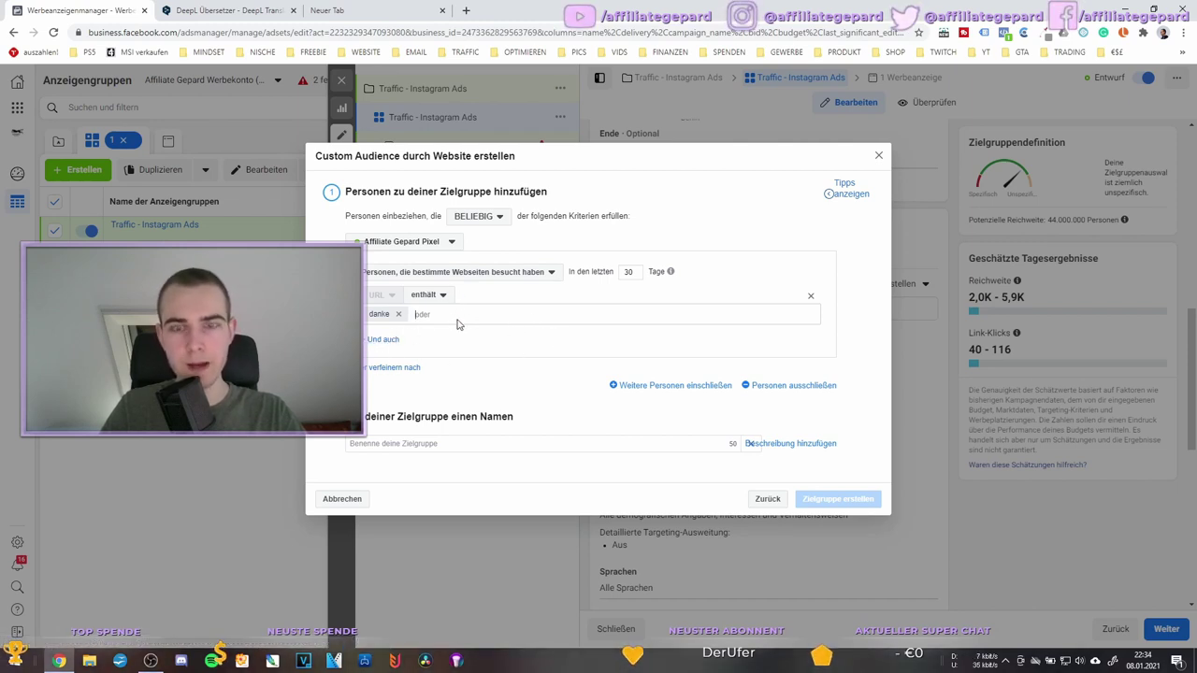
Try ALLE as the criteria matching, restore BELIEBIG, and check the audience's further refinement options
left_click(497, 217)
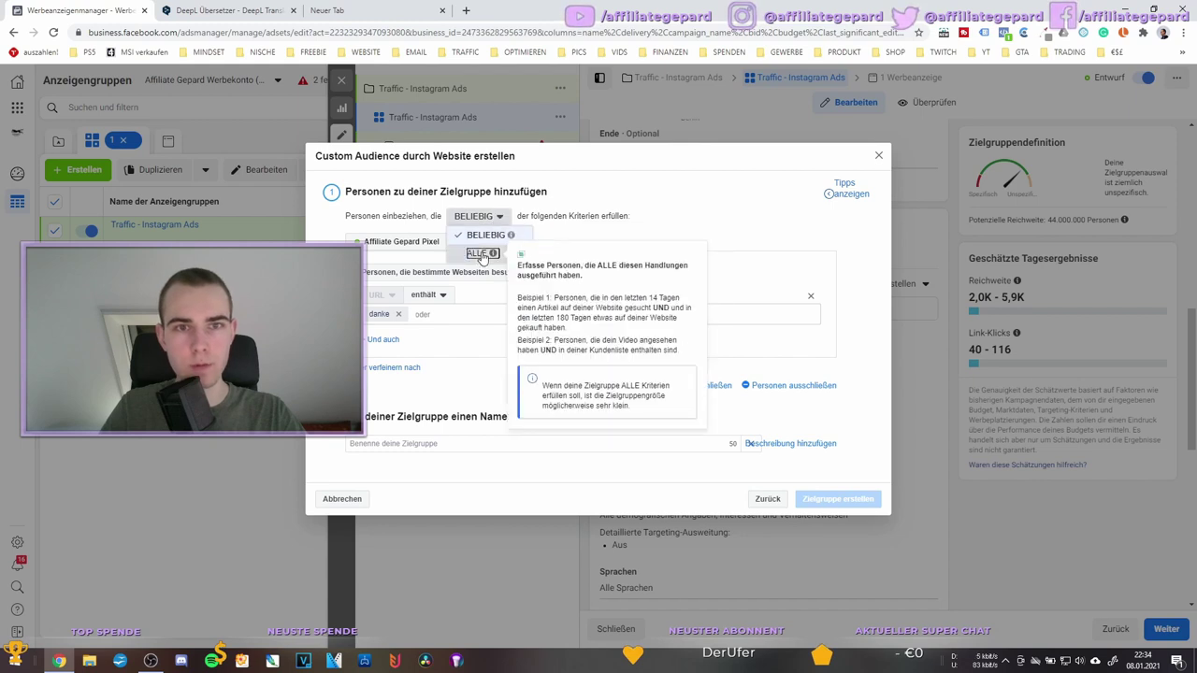
left_click(477, 252)
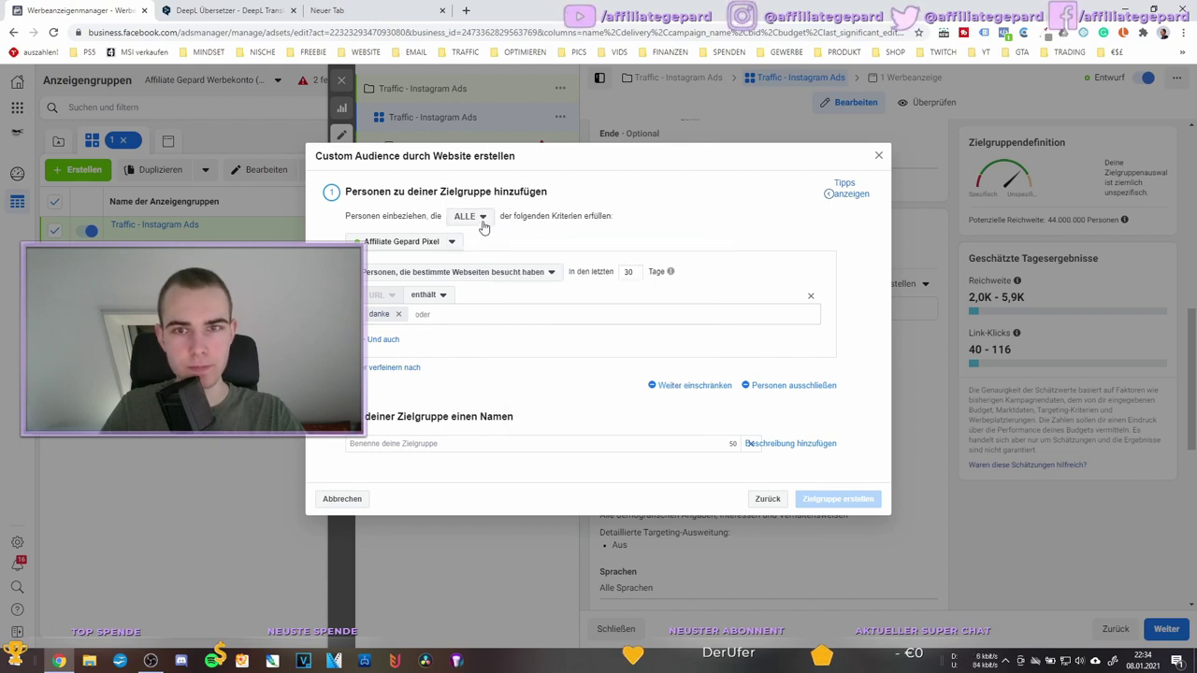
left_click(485, 219)
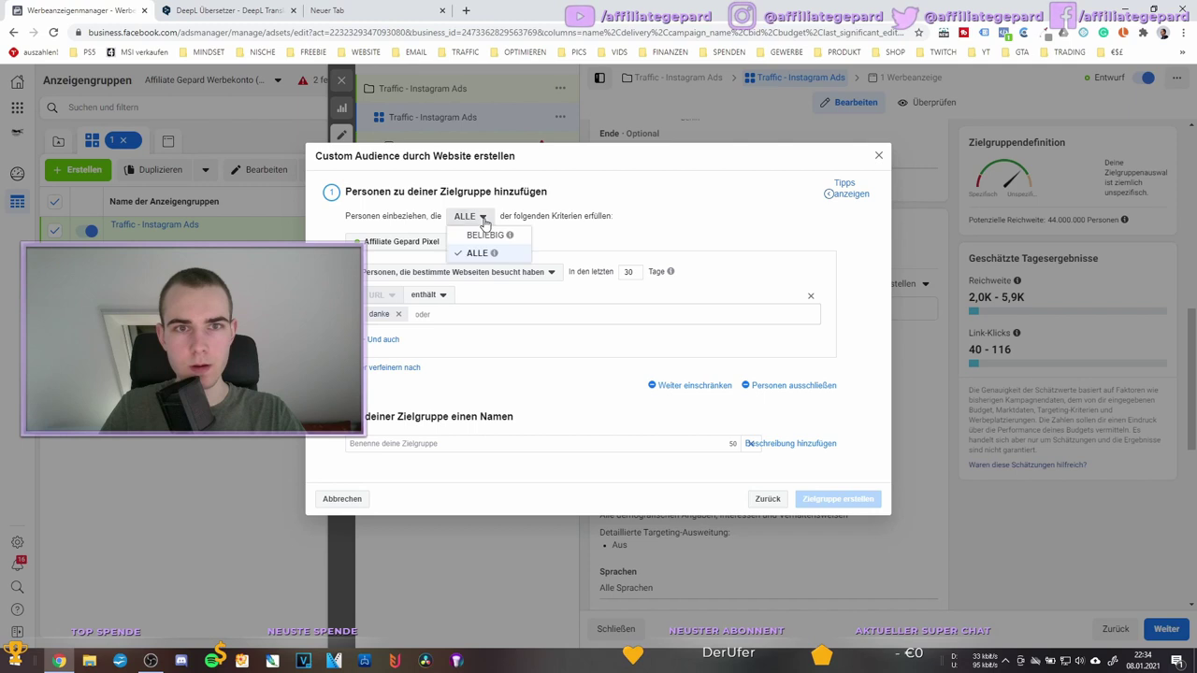
left_click(478, 239)
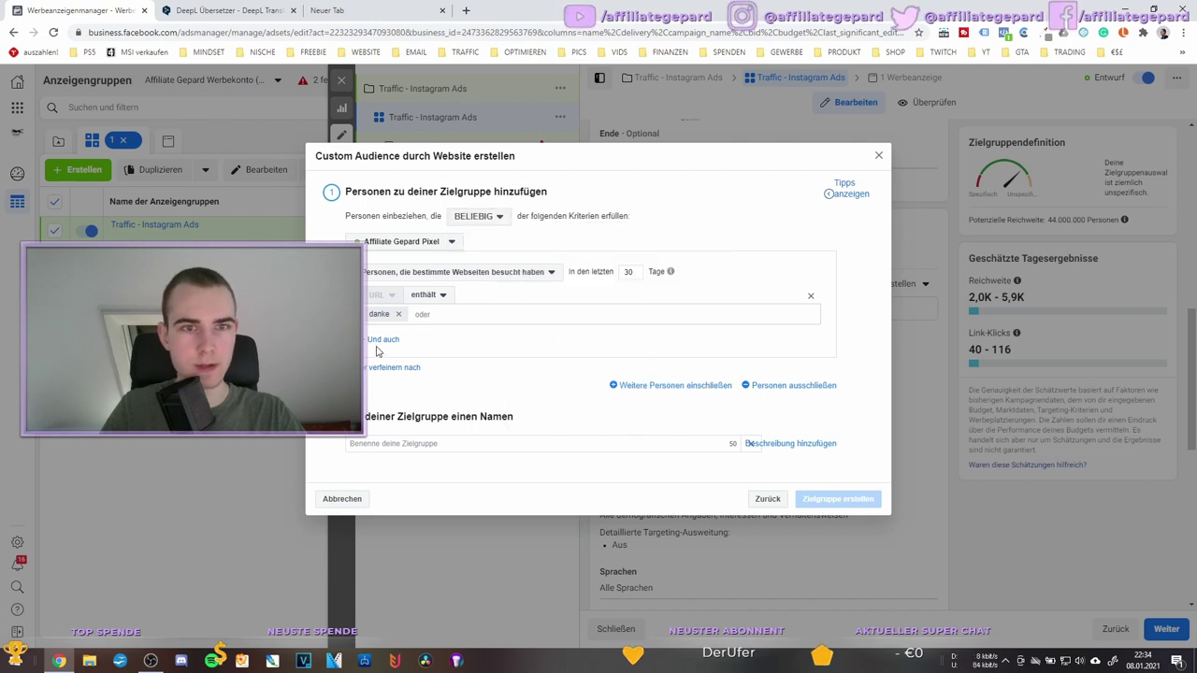
left_click(383, 371)
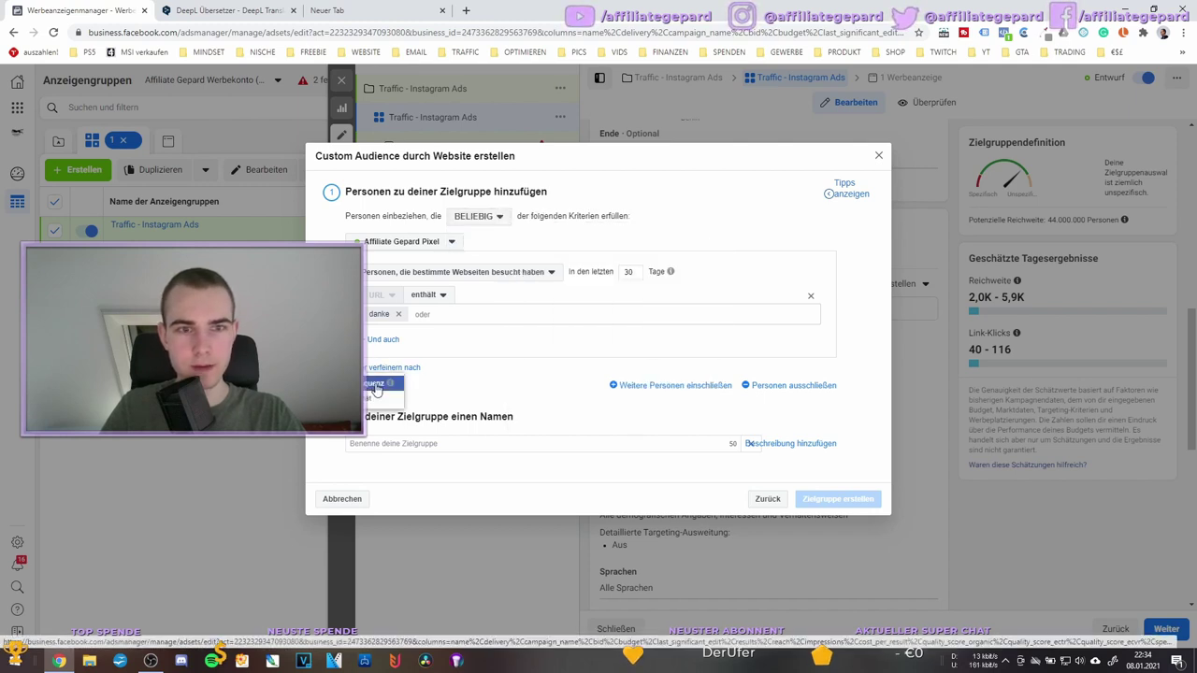
left_click(494, 335)
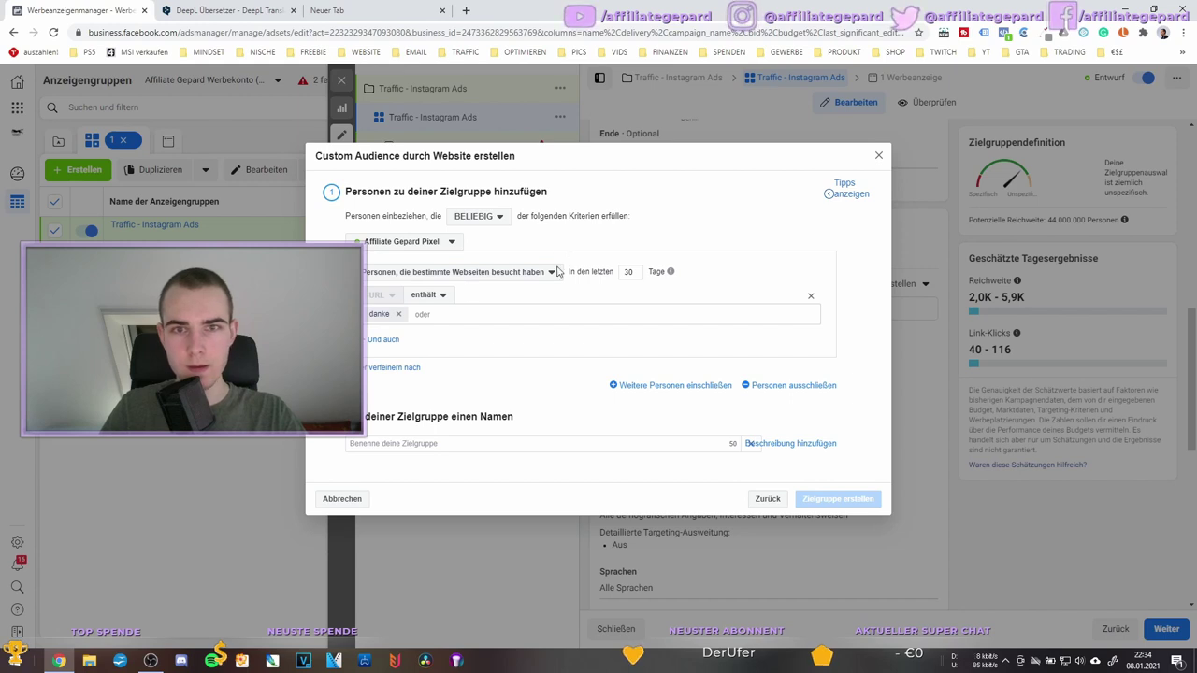
Add "bestätigung" as a second URL keyword beside "danke" and remove it again
left_click(457, 316)
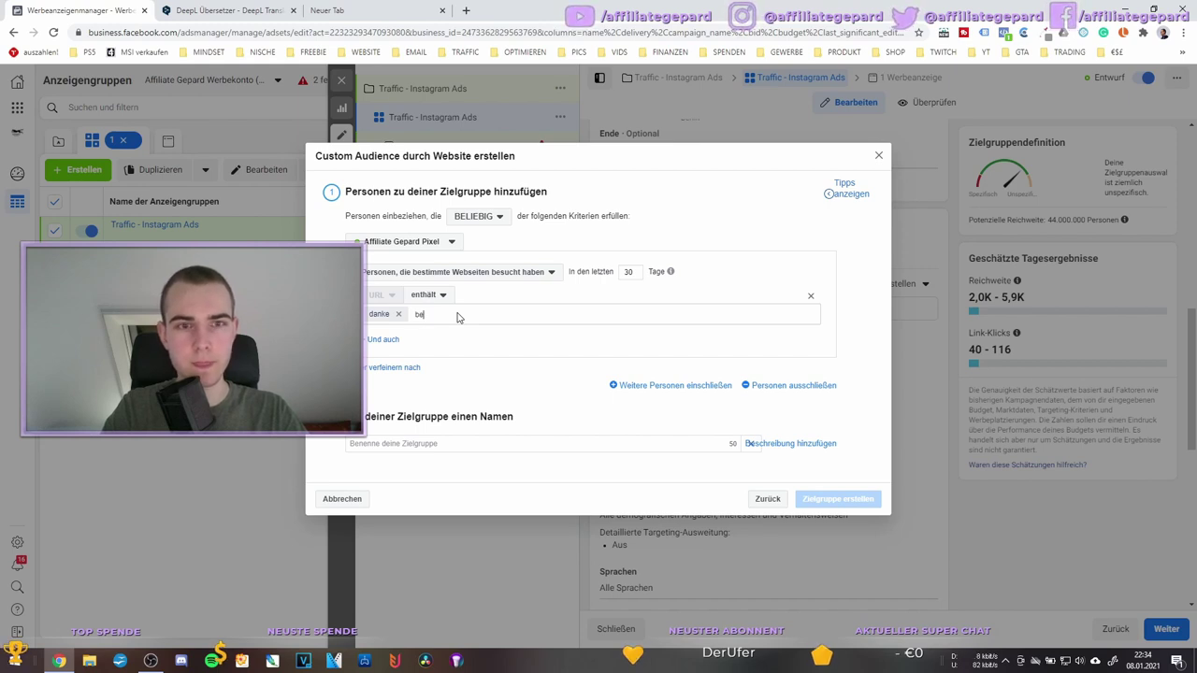
type("tigung")
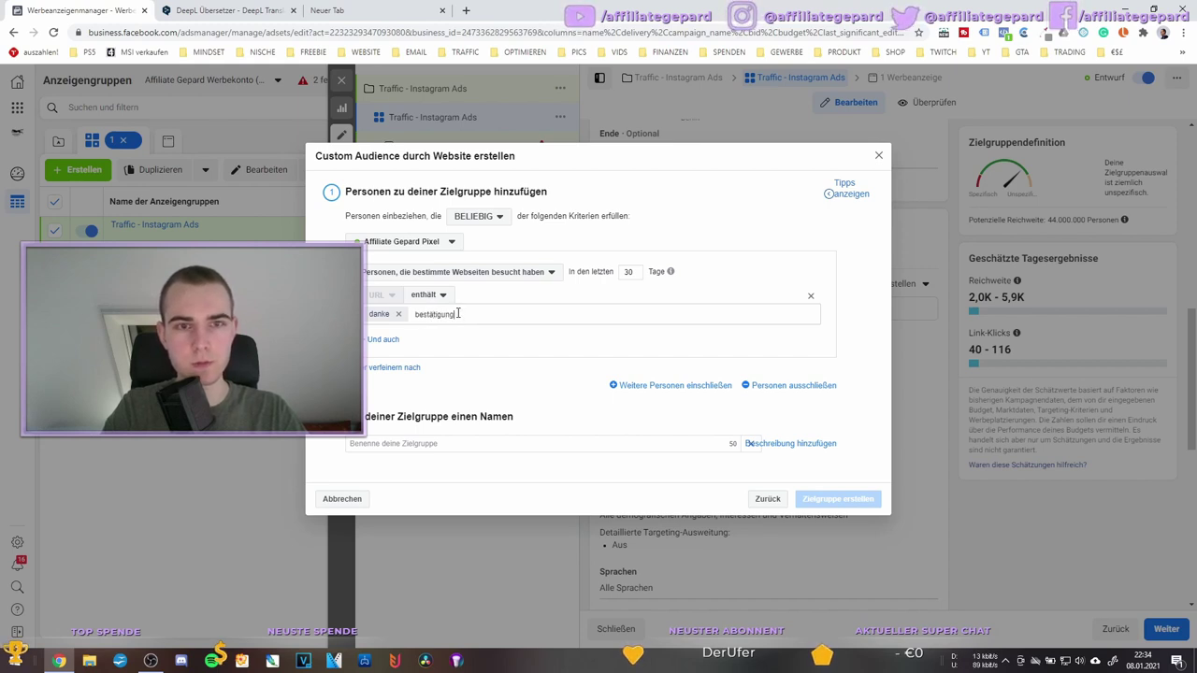
key("Return")
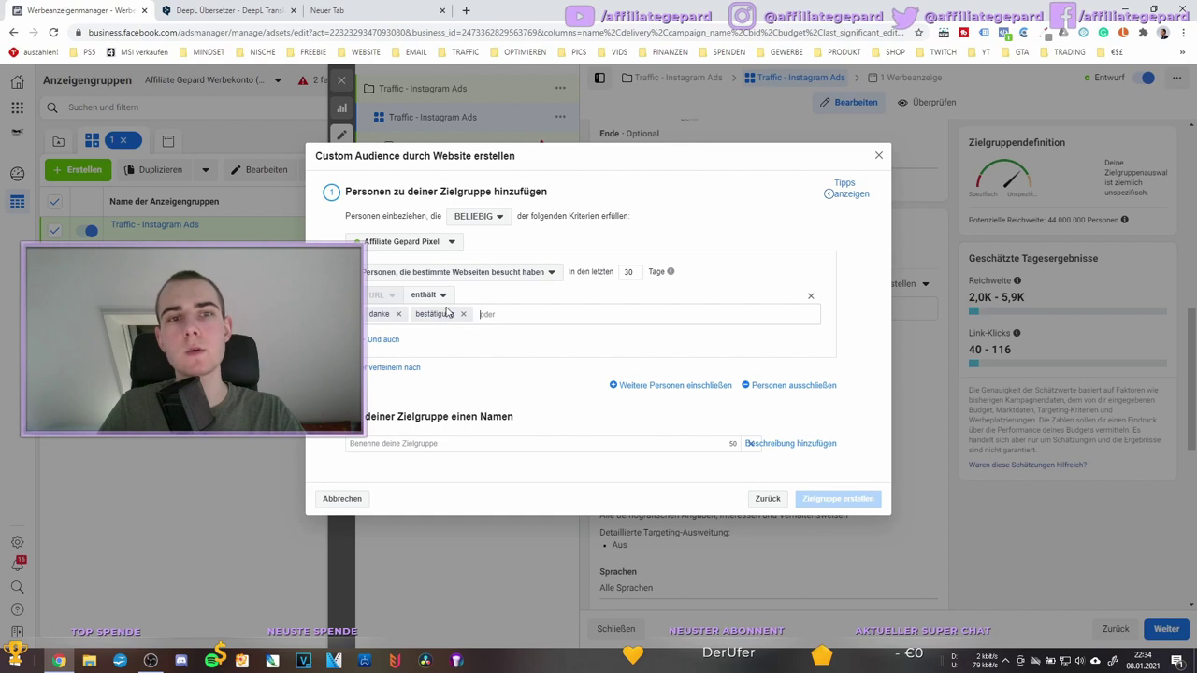
left_click(463, 315)
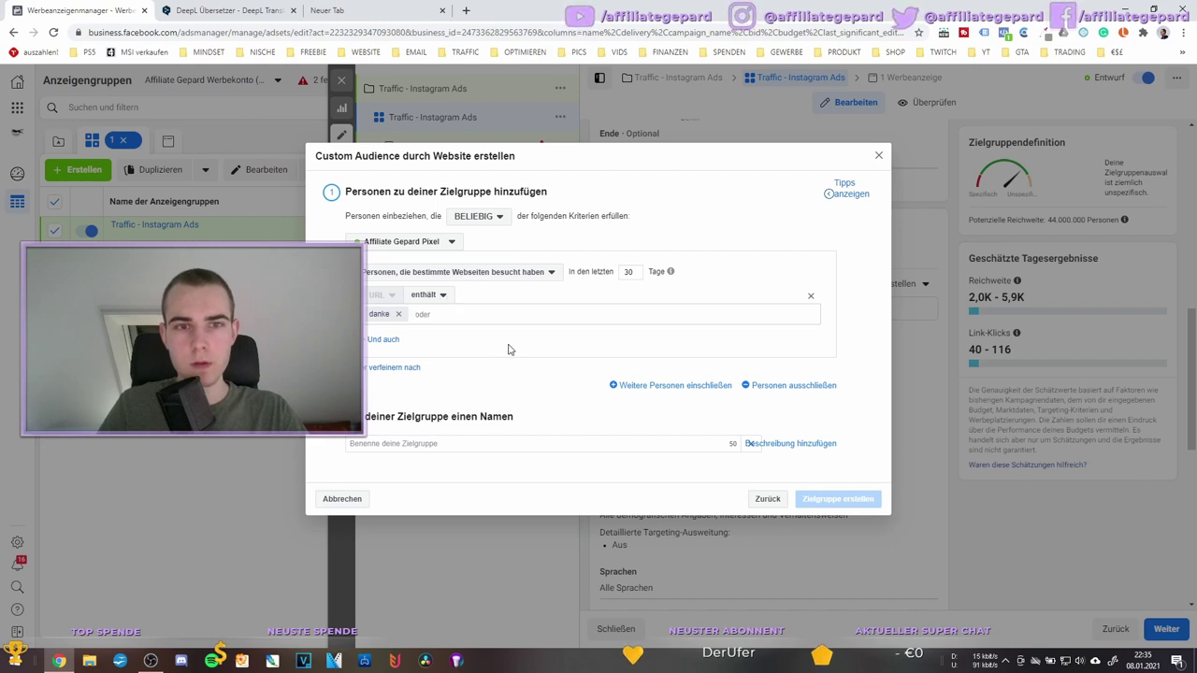
Name the audience "Affiliategepard Dankeseite Besucher"
left_click(479, 440)
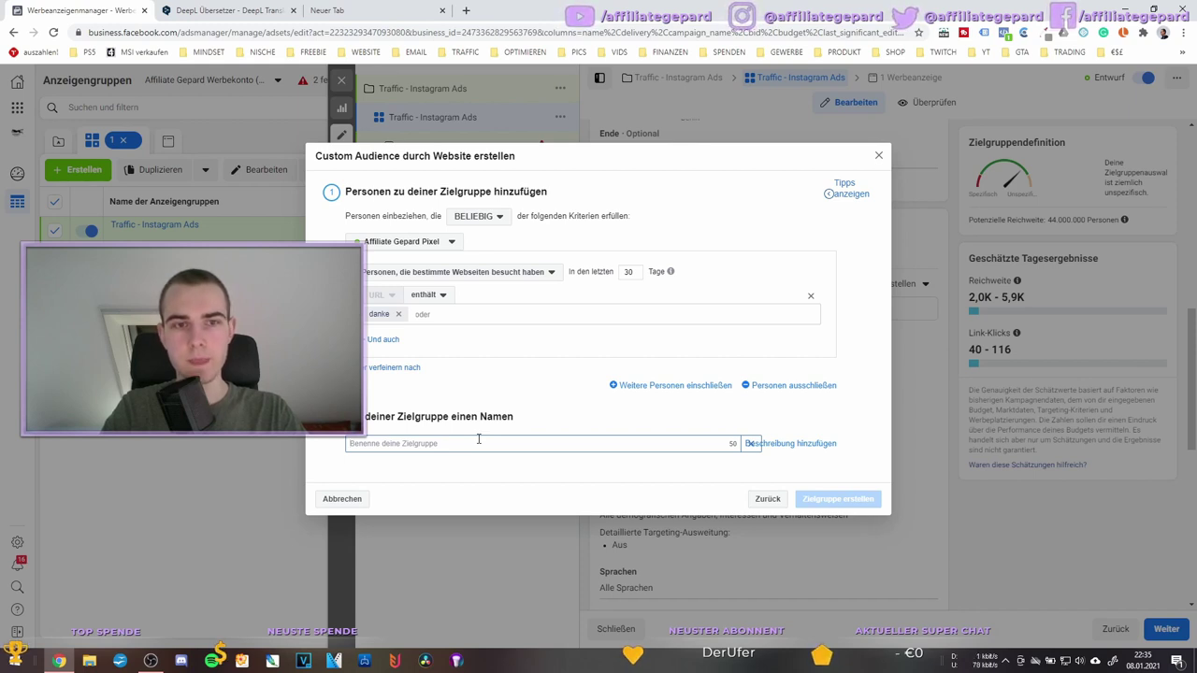
type("Affiliate")
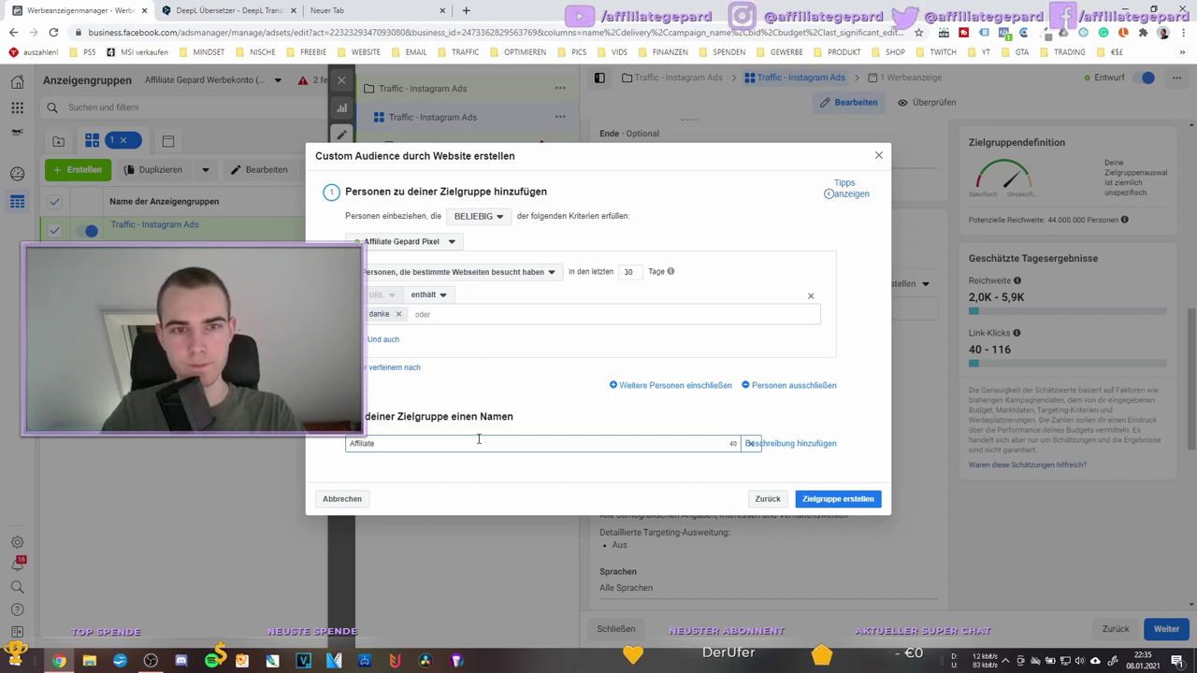
key("BackSpace")
key("BackSpace")
key("BackSpace")
key("BackSpace")
key("BackSpace")
key("BackSpace")
key("BackSpace")
key("BackSpace")
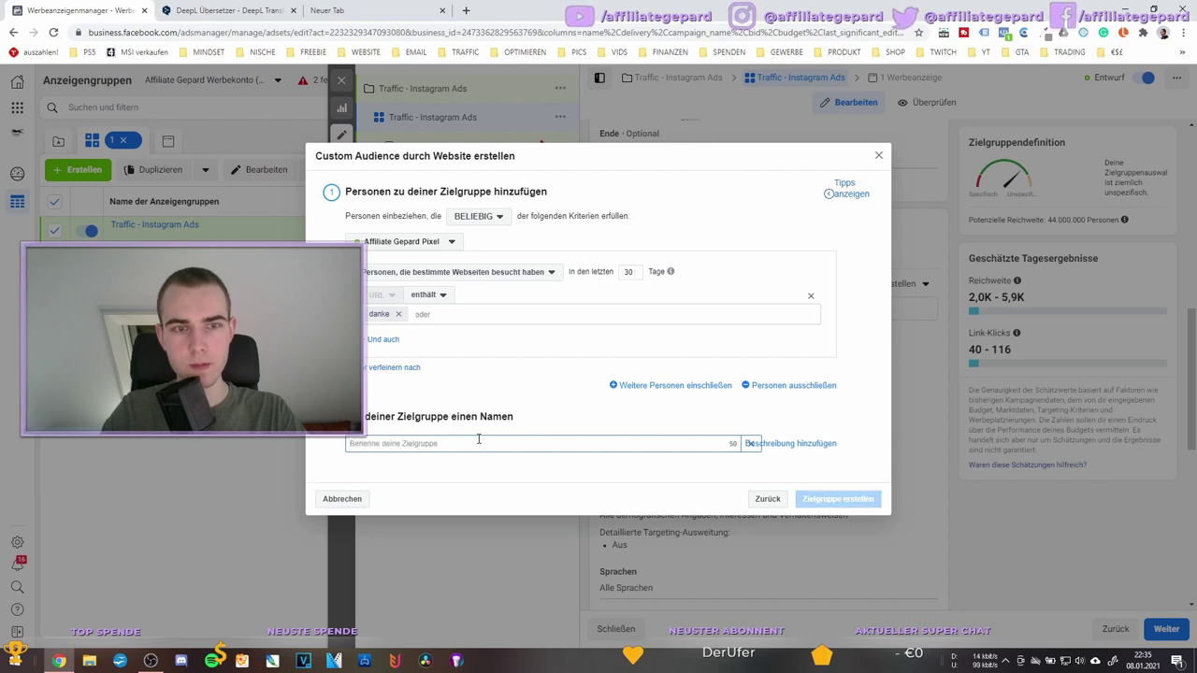
type("Affiliategepar")
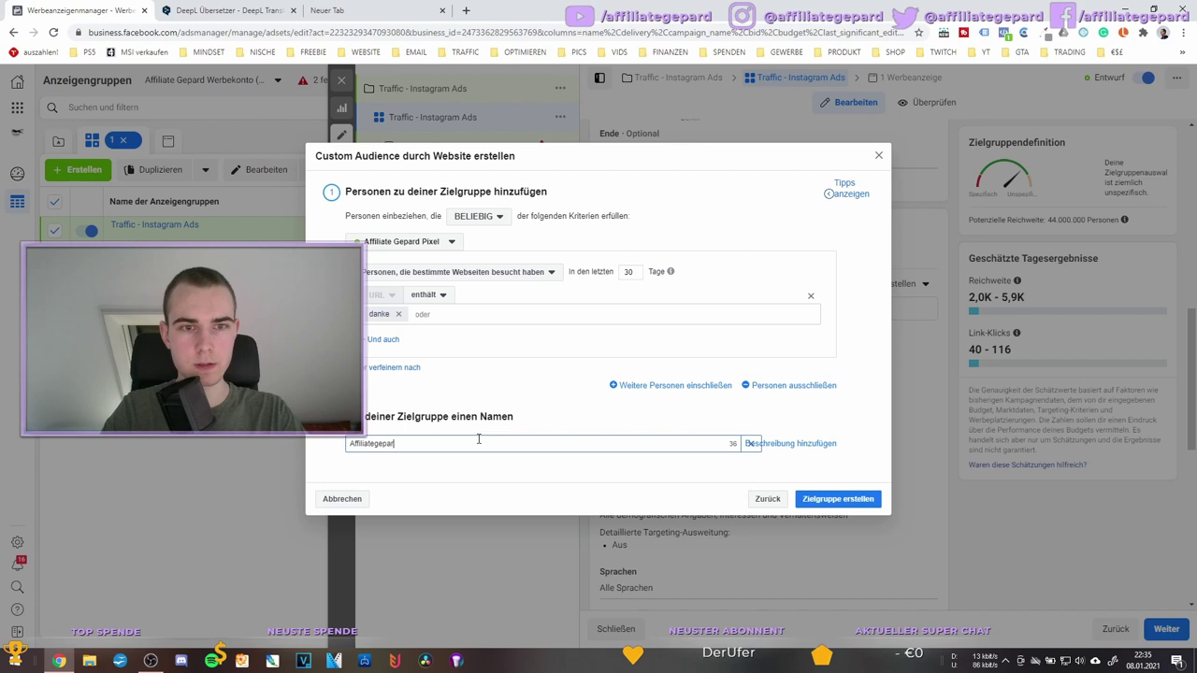
type("d Dankeseite Besucher")
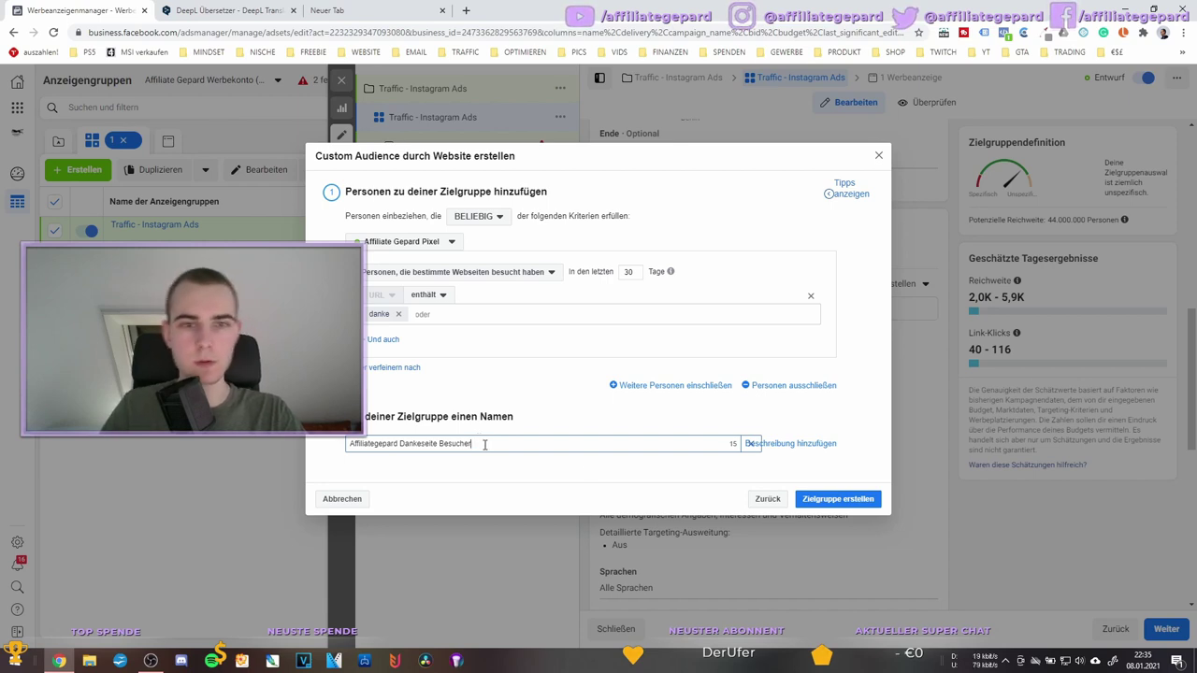
double_click(481, 443)
left_click(540, 443)
triple_click(540, 441)
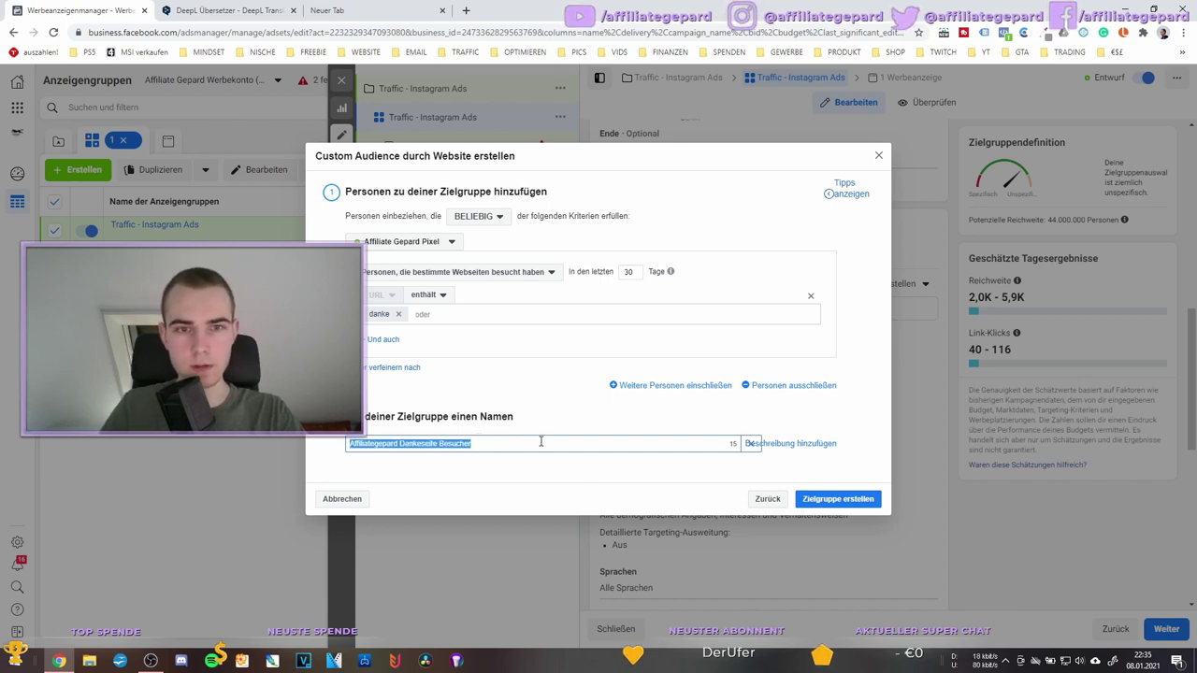
double_click(483, 443)
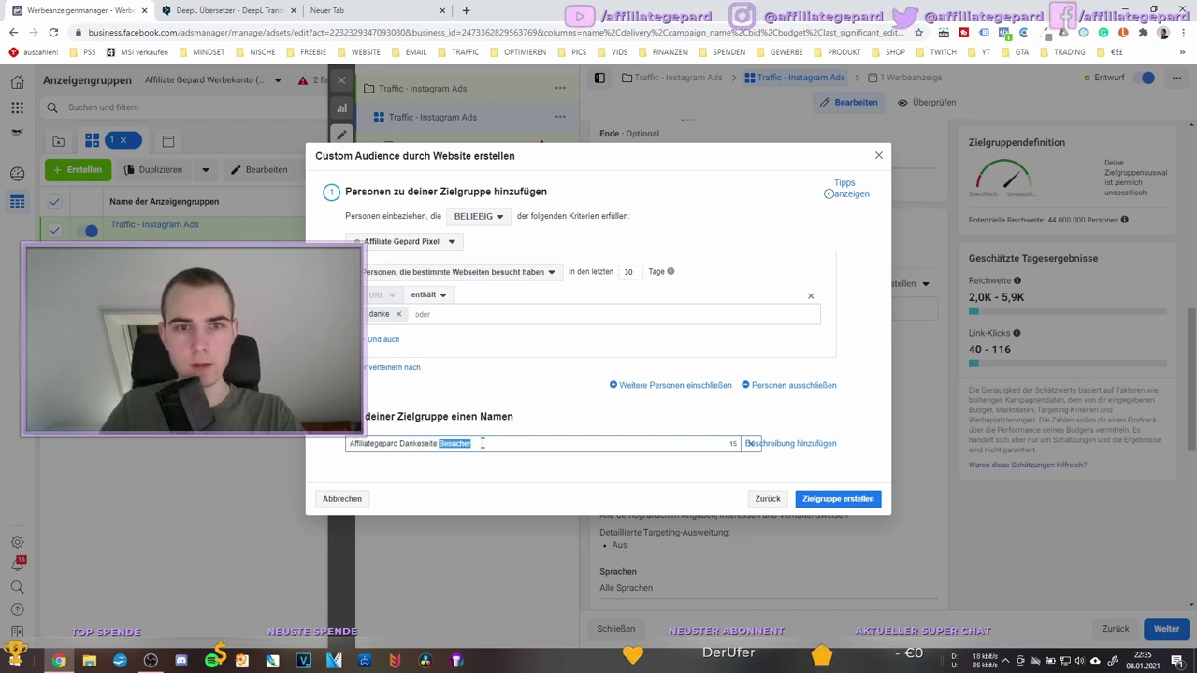
left_click(446, 316)
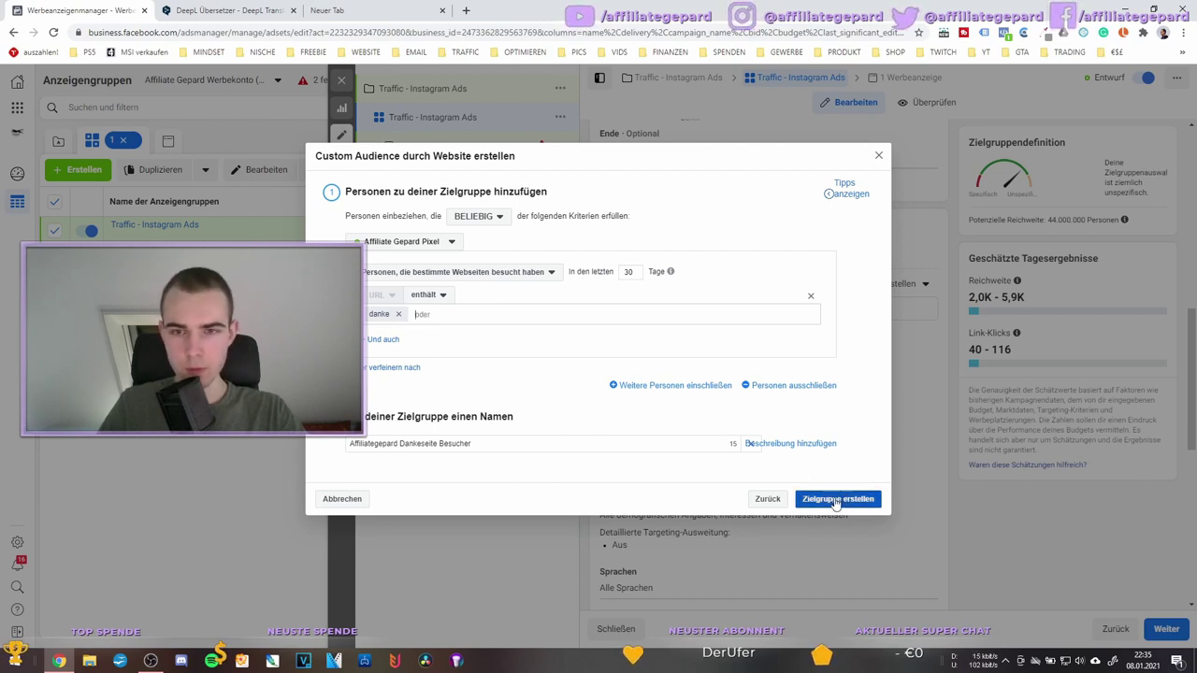
Try enthält nicht as the URL condition for "danke" and set it back to enthält
left_click(430, 295)
left_click(442, 332)
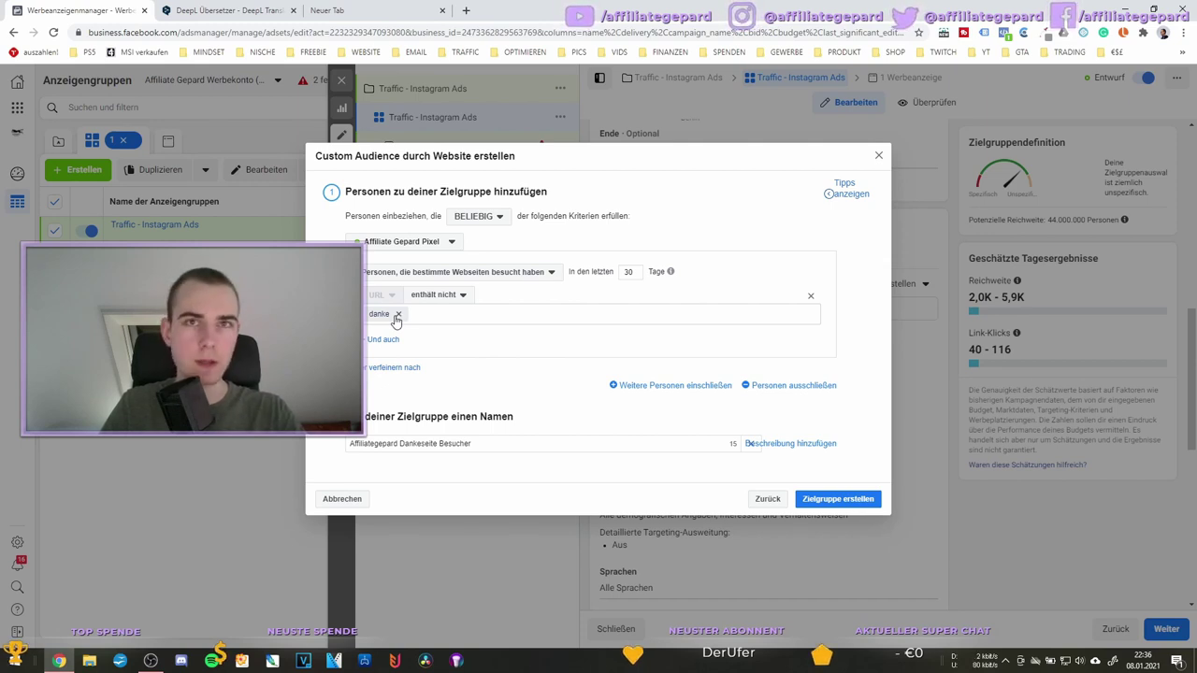
left_click(458, 298)
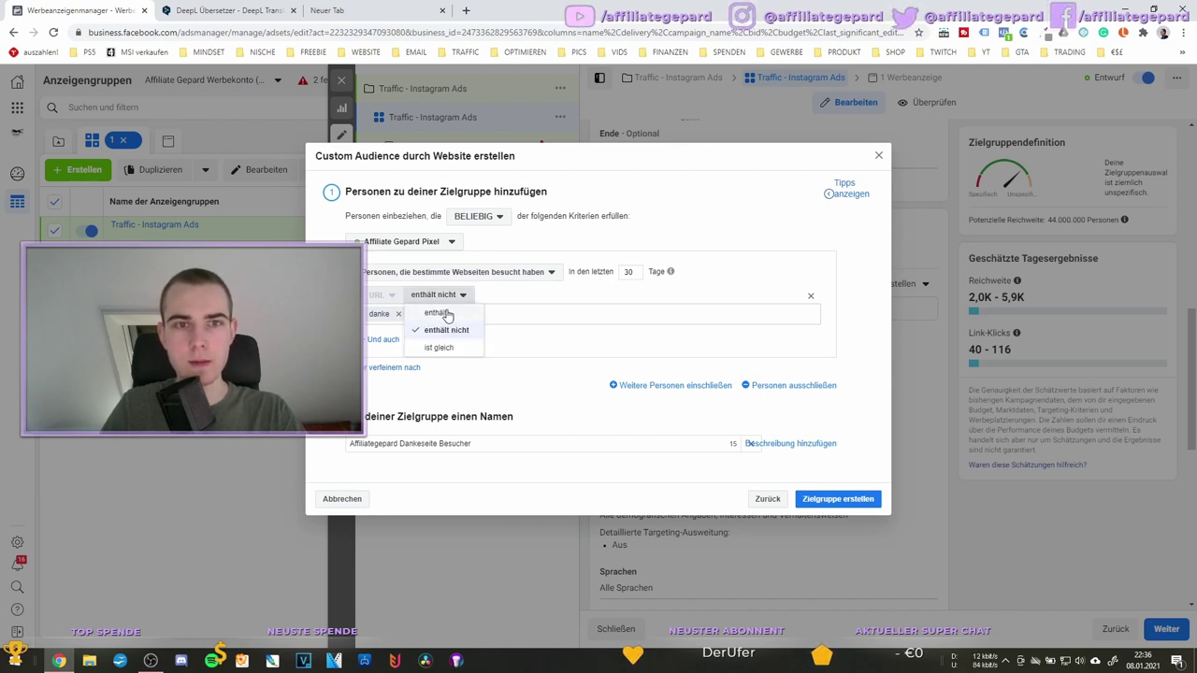
left_click(444, 314)
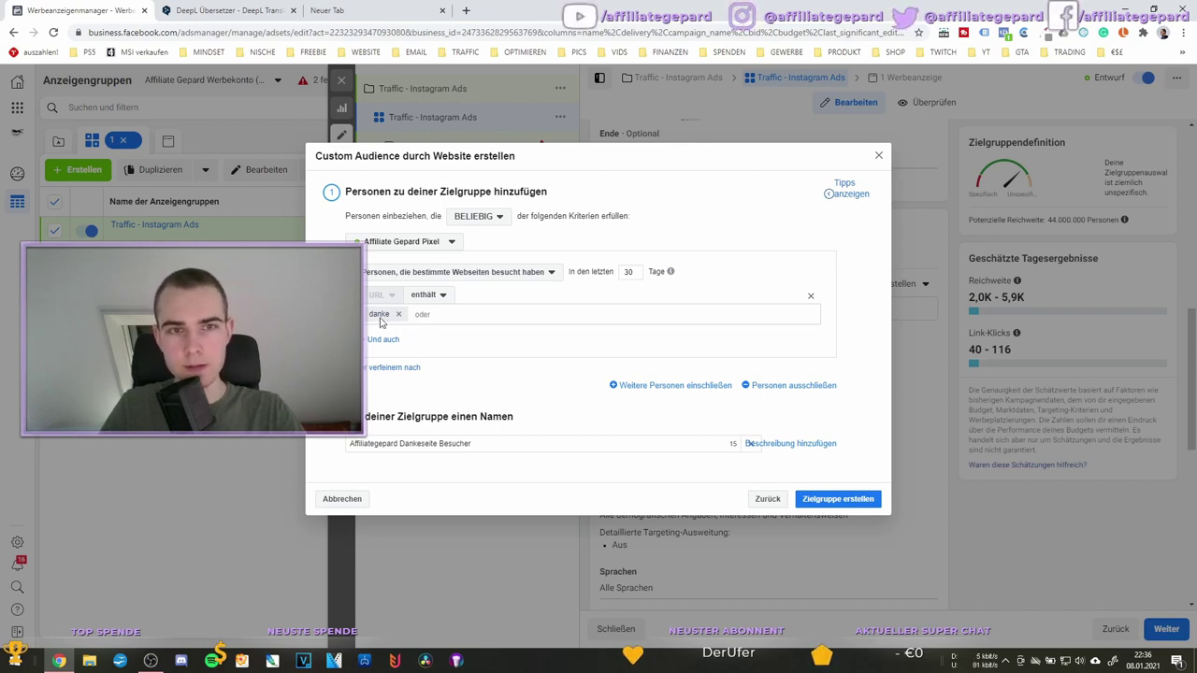
Switch the URL condition to enthält nicht once more, review the available conditions, and restore enthält
left_click(422, 295)
left_click(454, 331)
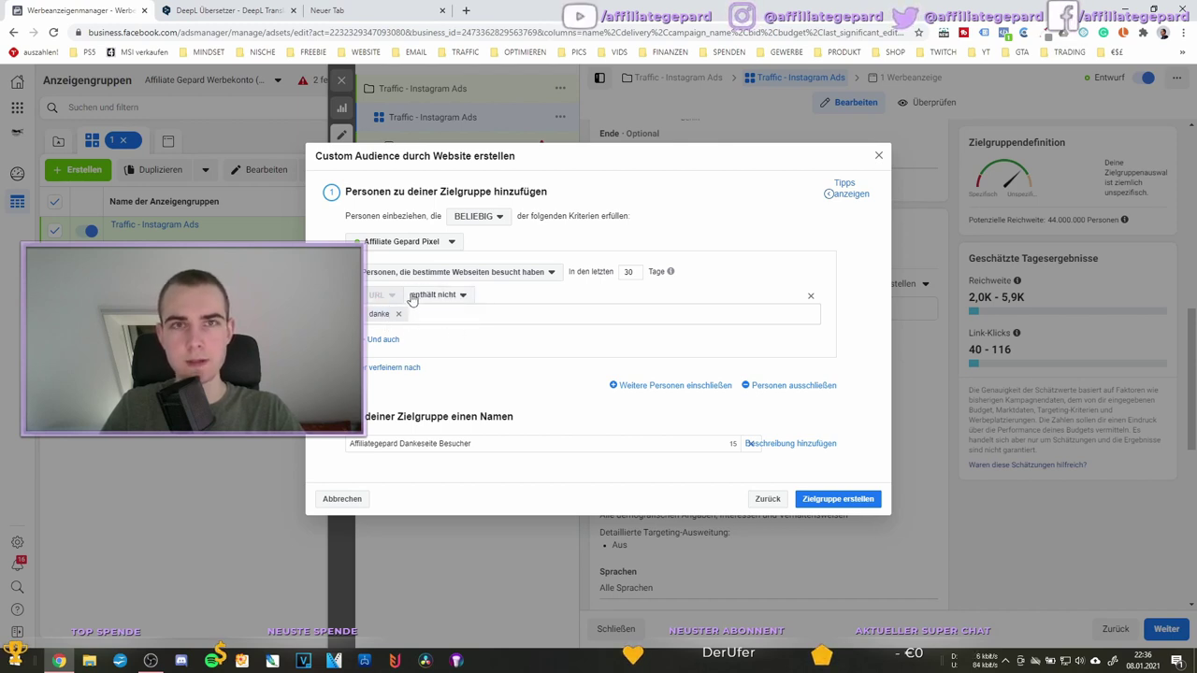
left_click(462, 295)
left_click(462, 295)
left_click(461, 296)
left_click(462, 295)
left_click(461, 295)
left_click(462, 296)
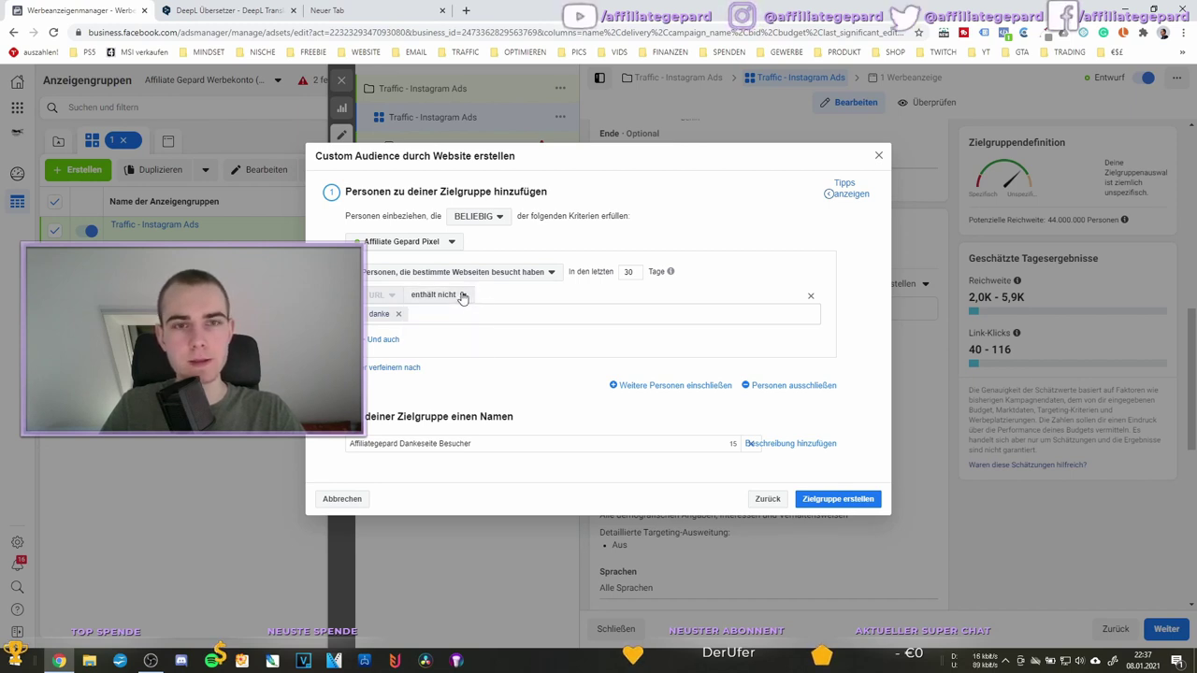
left_click(461, 296)
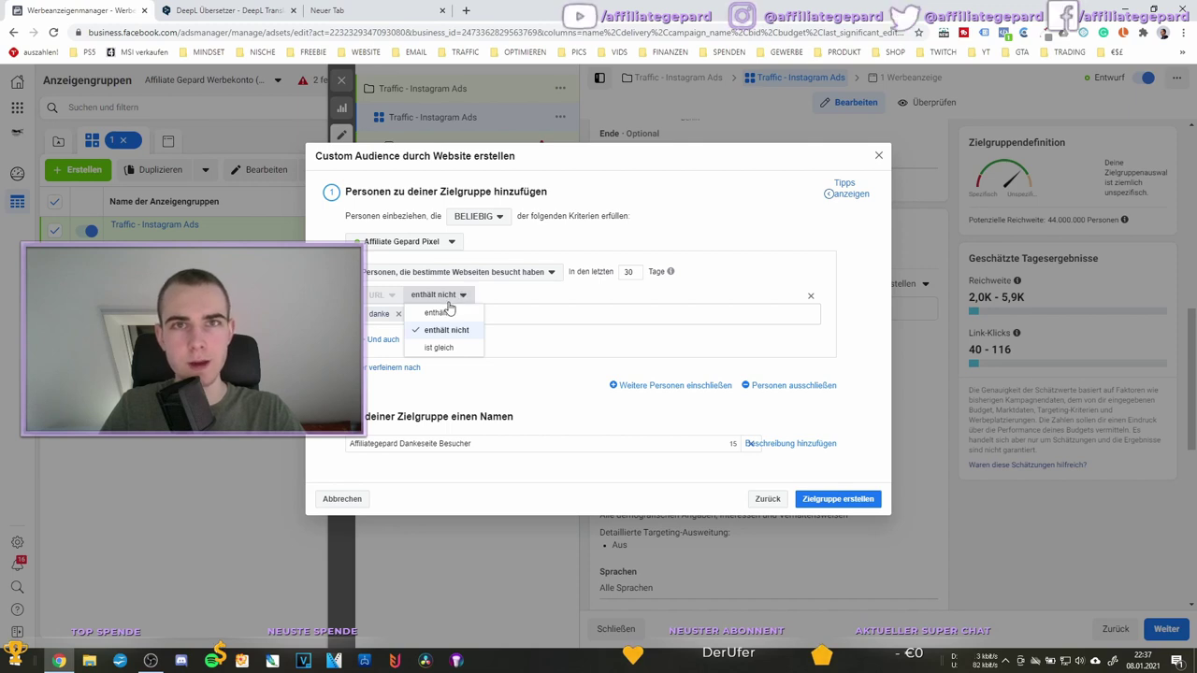
left_click(462, 295)
left_click(461, 296)
left_click(461, 295)
left_click(461, 296)
left_click(436, 313)
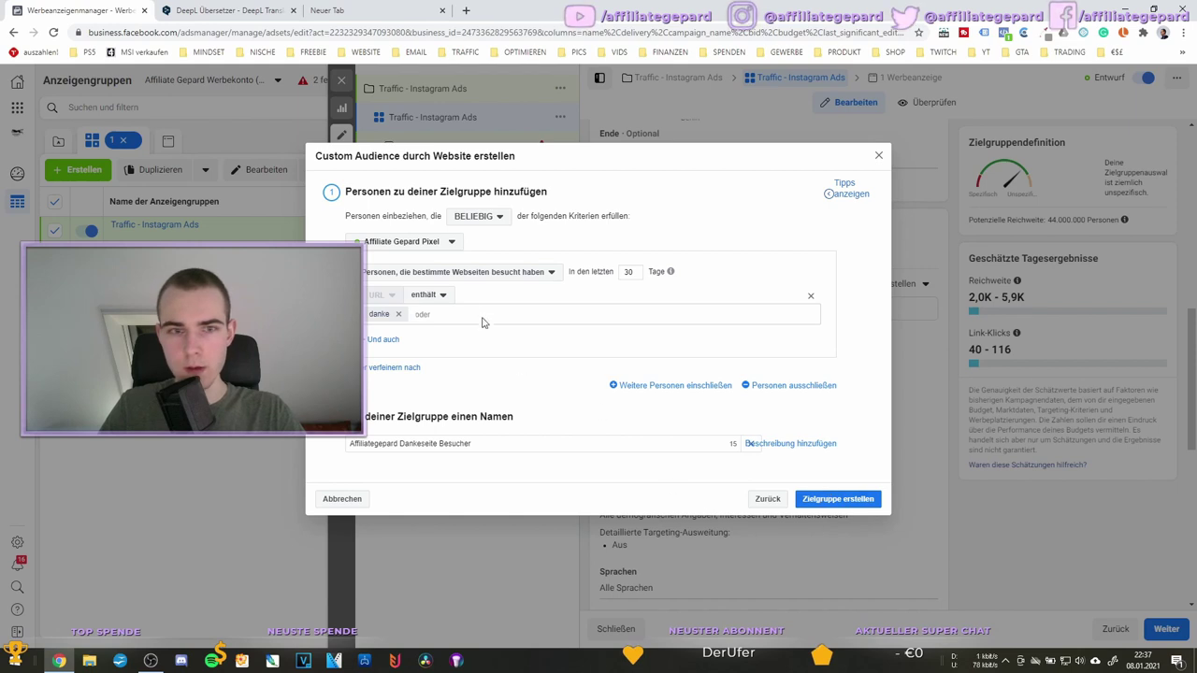
Create the website Custom Audience and close the confirmation dialog without making a Lookalike Audience
left_click(829, 501)
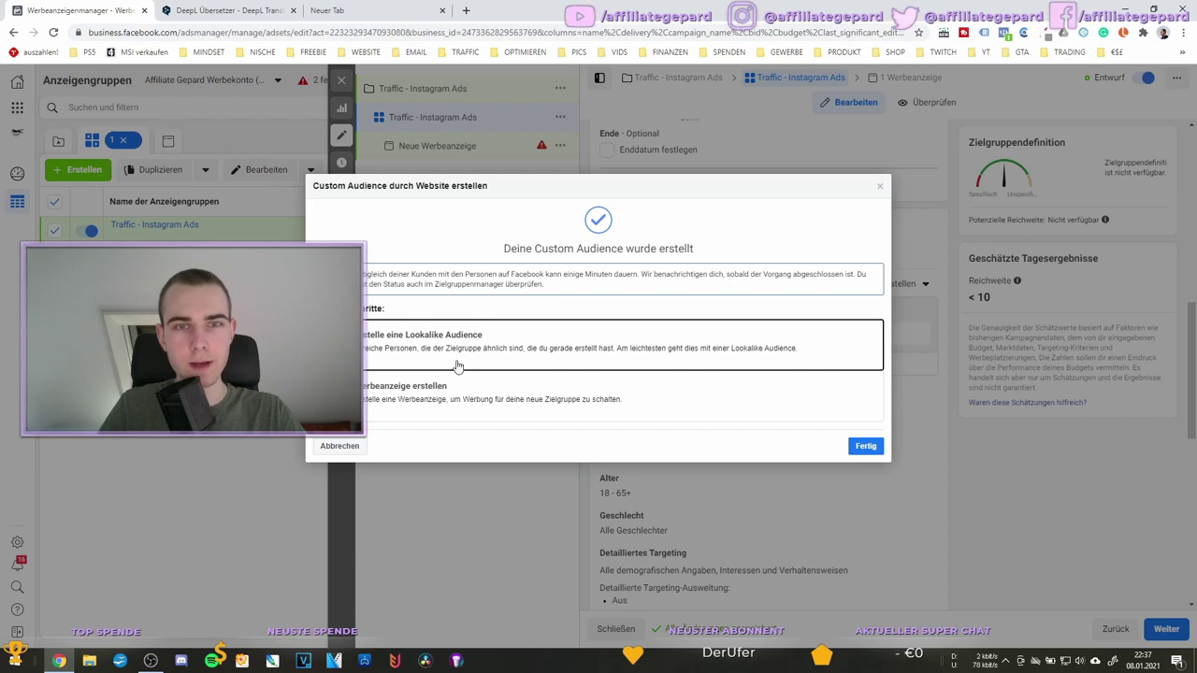
left_click(879, 191)
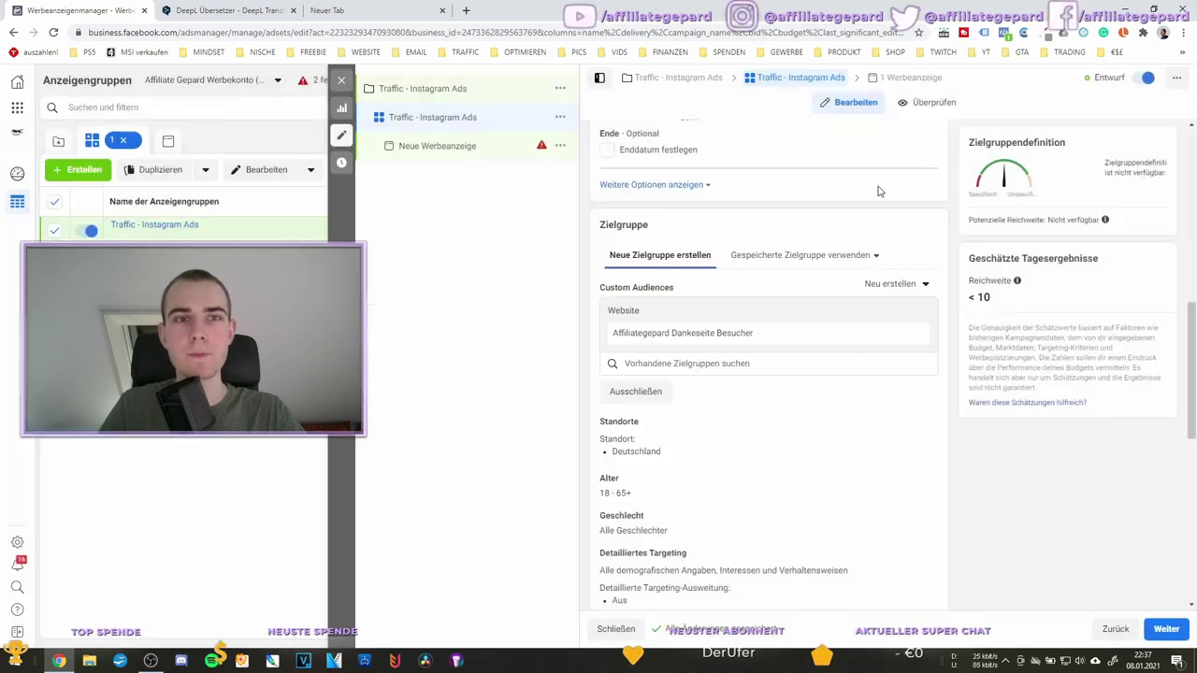
Review the Custom Audience assigned to the Traffic - Instagram Ads ad set along with its budget and schedule settings
scroll(735, 332, "up", 3)
scroll(736, 332, "down", 3)
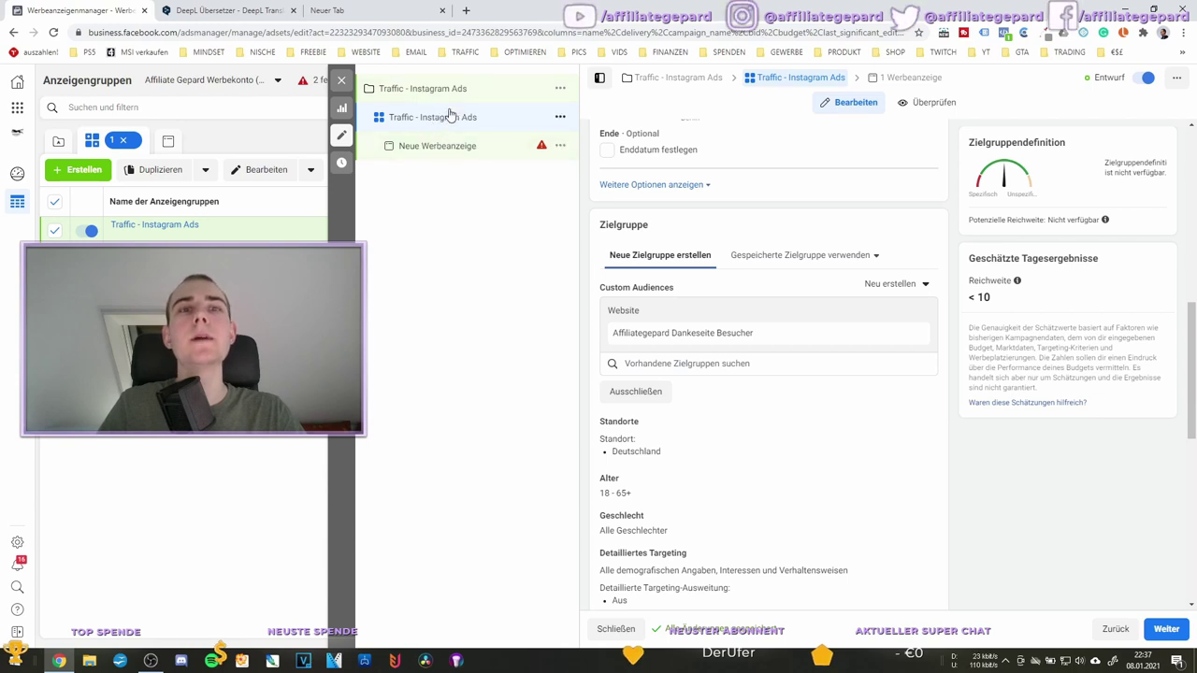
scroll(801, 271, "down", 1)
scroll(802, 299, "up", 1)
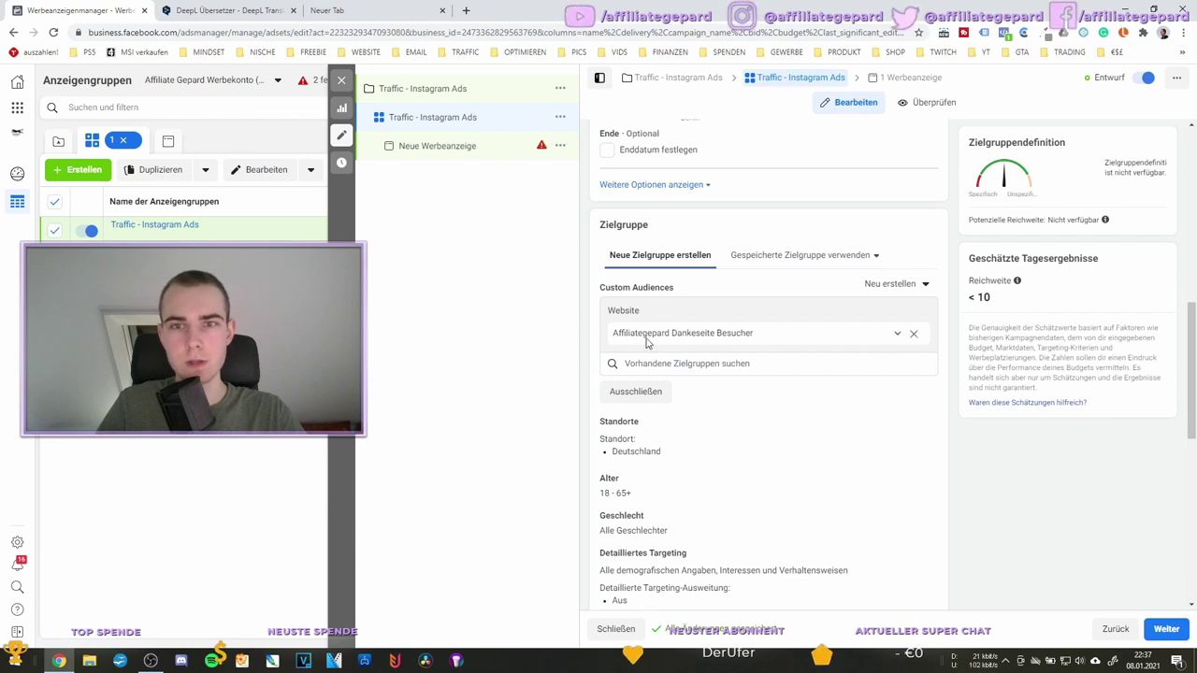
left_click(897, 335)
left_click(897, 338)
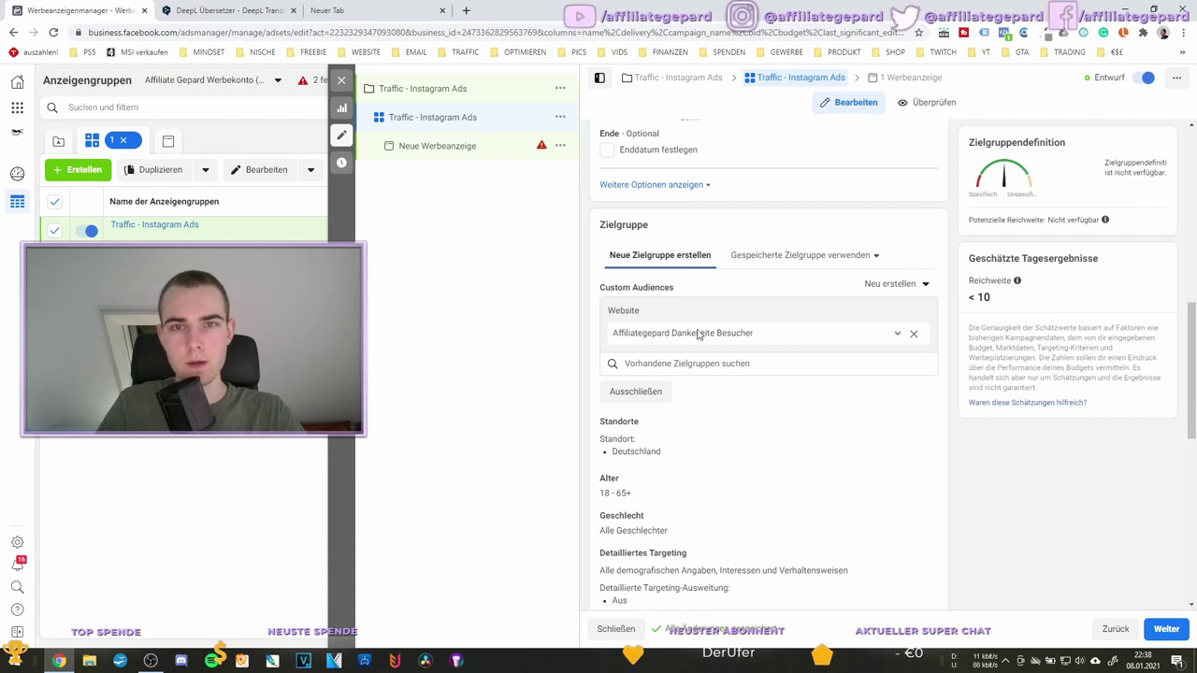
scroll(678, 287, "up", 3)
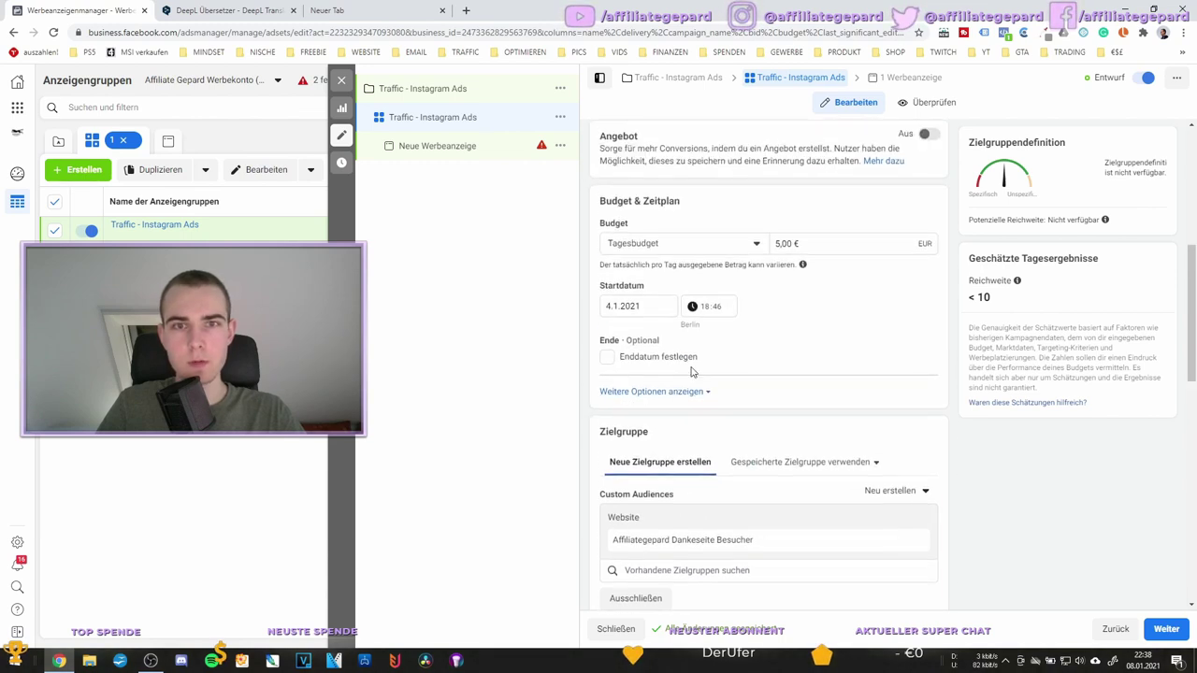
scroll(655, 388, "down", 2)
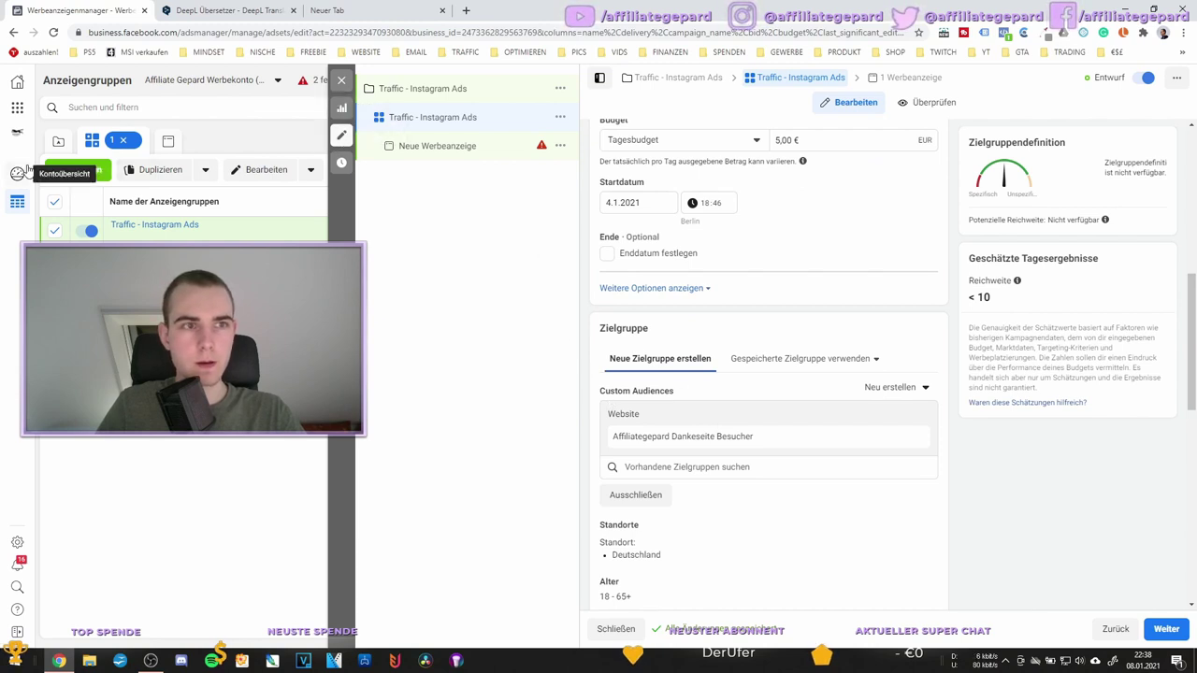
Open the account's audience list and delete the "Affiliategepard Dankeseite Besucher" Custom Audience
left_click(17, 109)
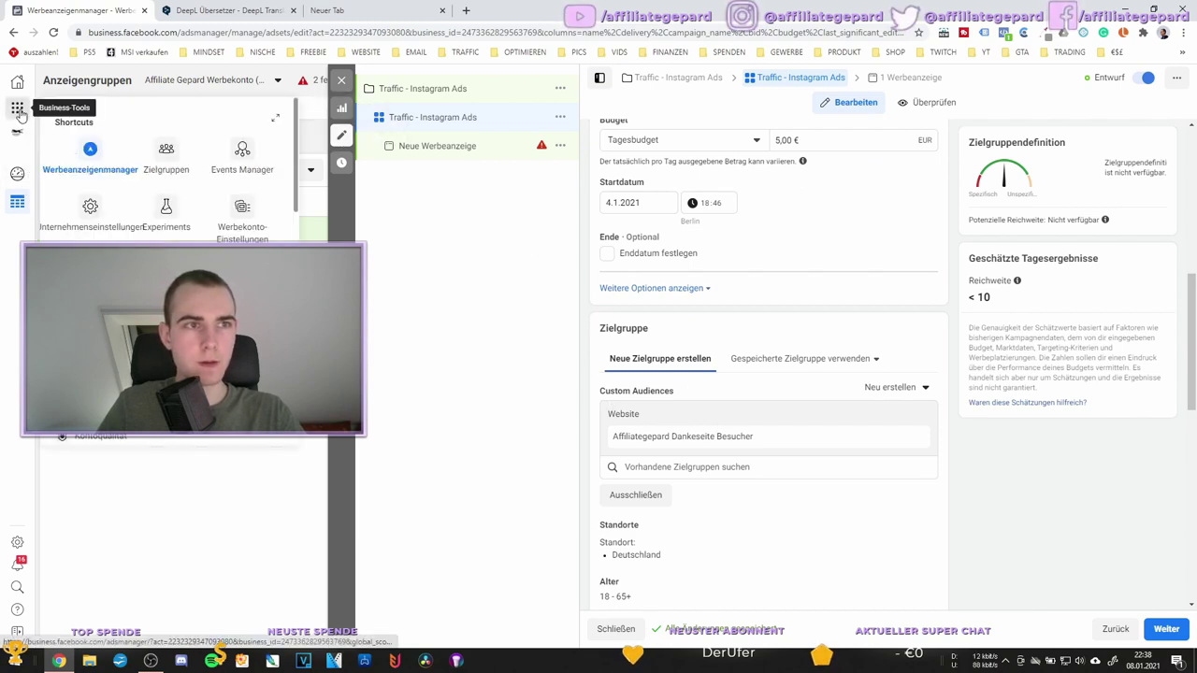
left_click(165, 159)
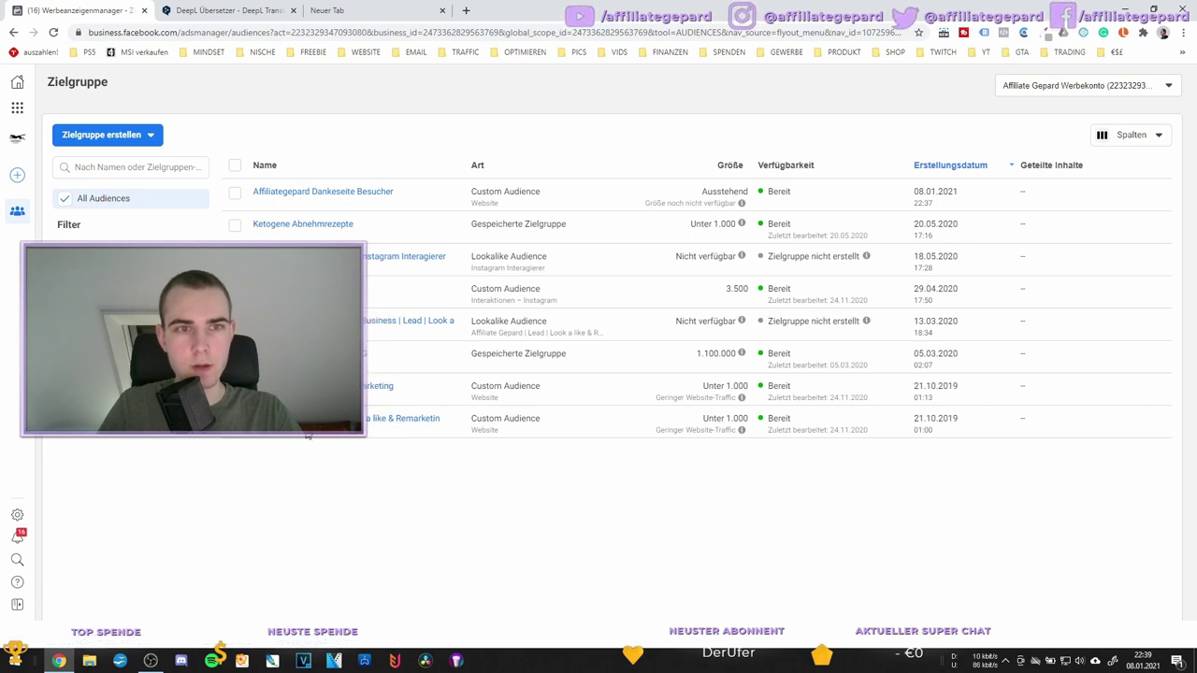
left_click(235, 196)
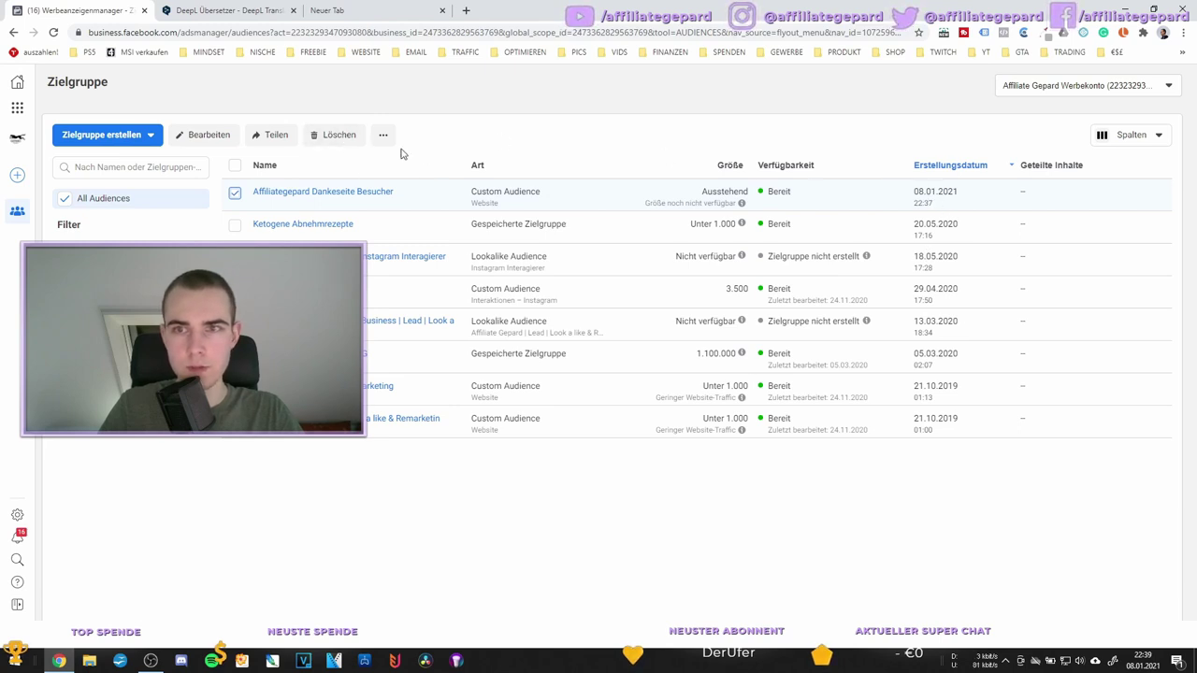
left_click(332, 134)
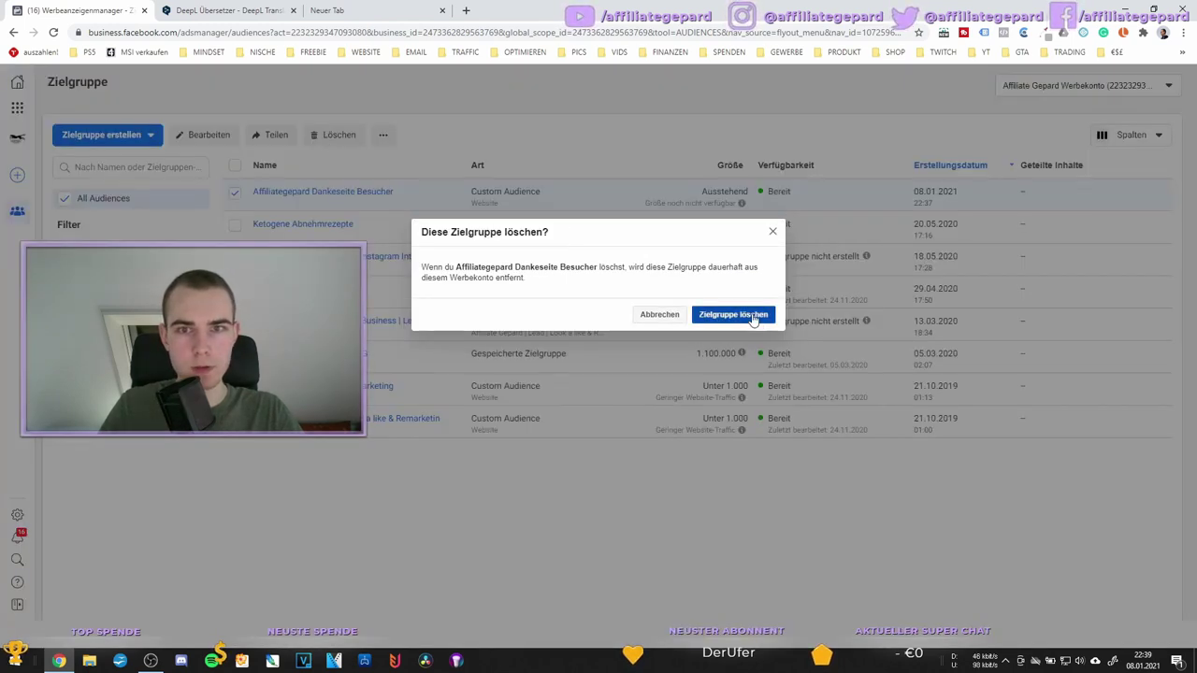
left_click(753, 318)
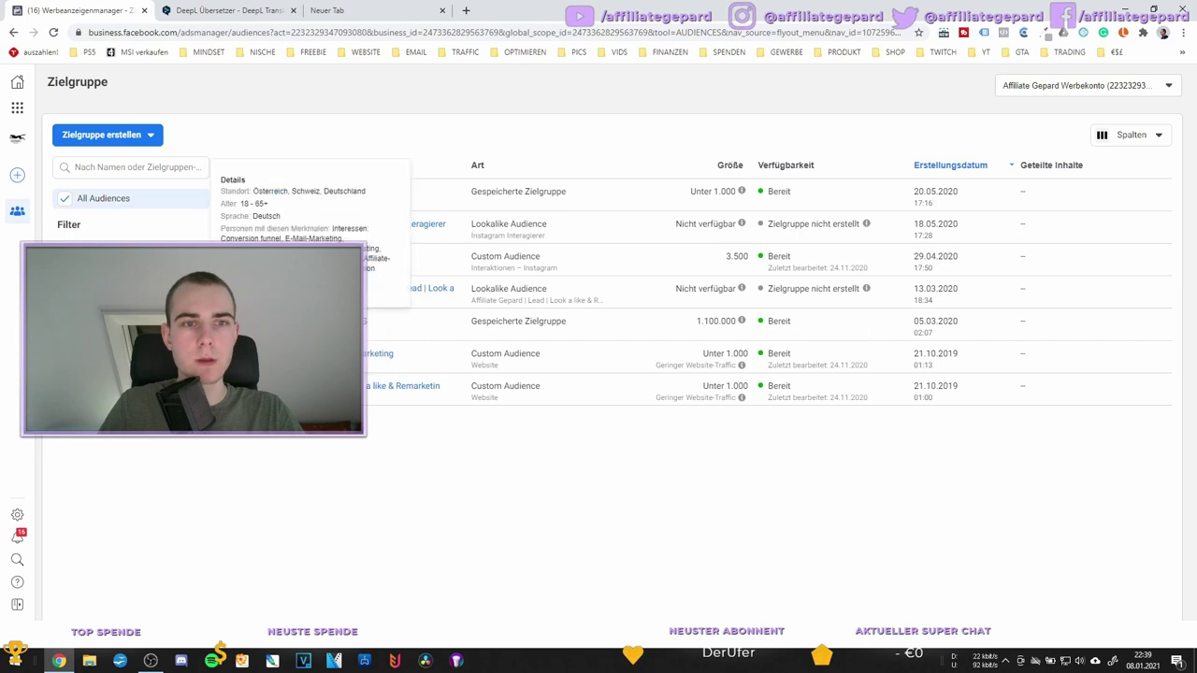
Inspect the website criteria of the existing "Affiliate Gepard | Lead | Look a like & Remarketin" audience and close them without changes
left_click(402, 387)
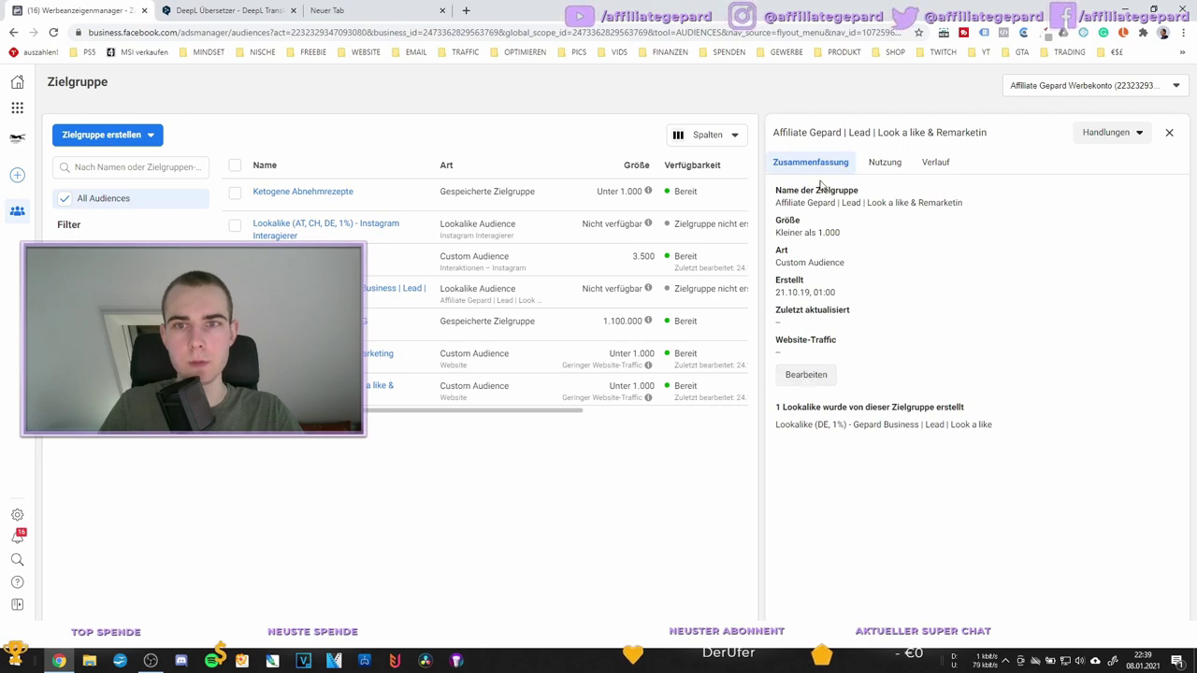
left_click(796, 374)
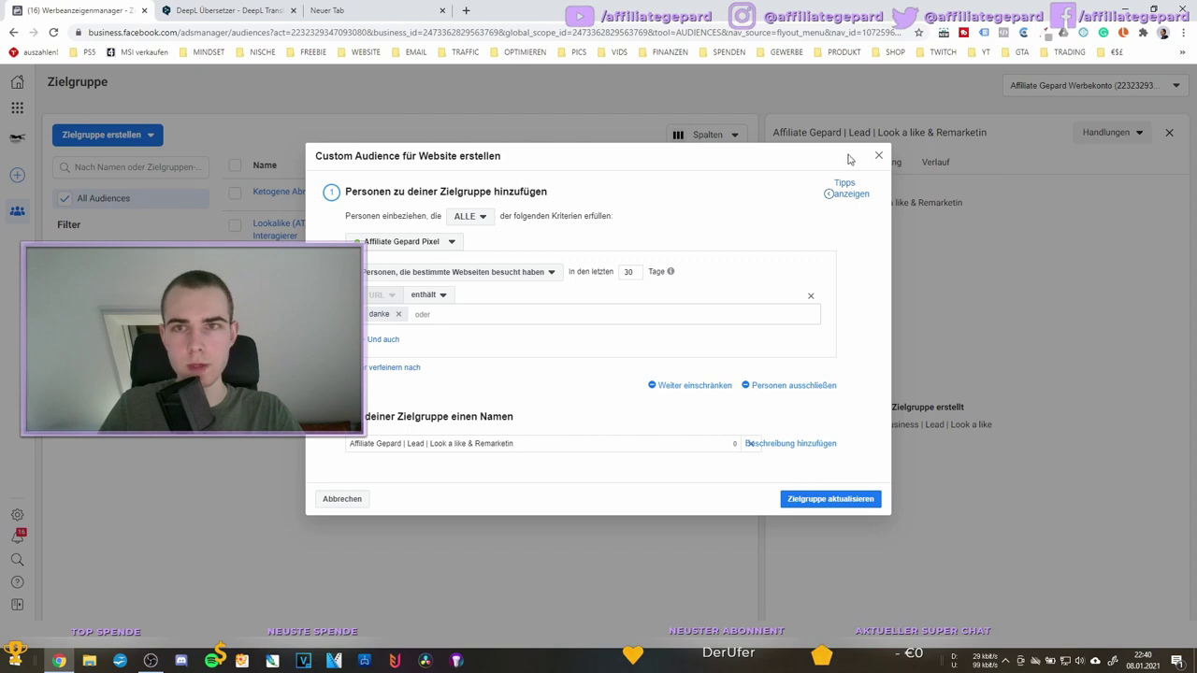
left_click(878, 157)
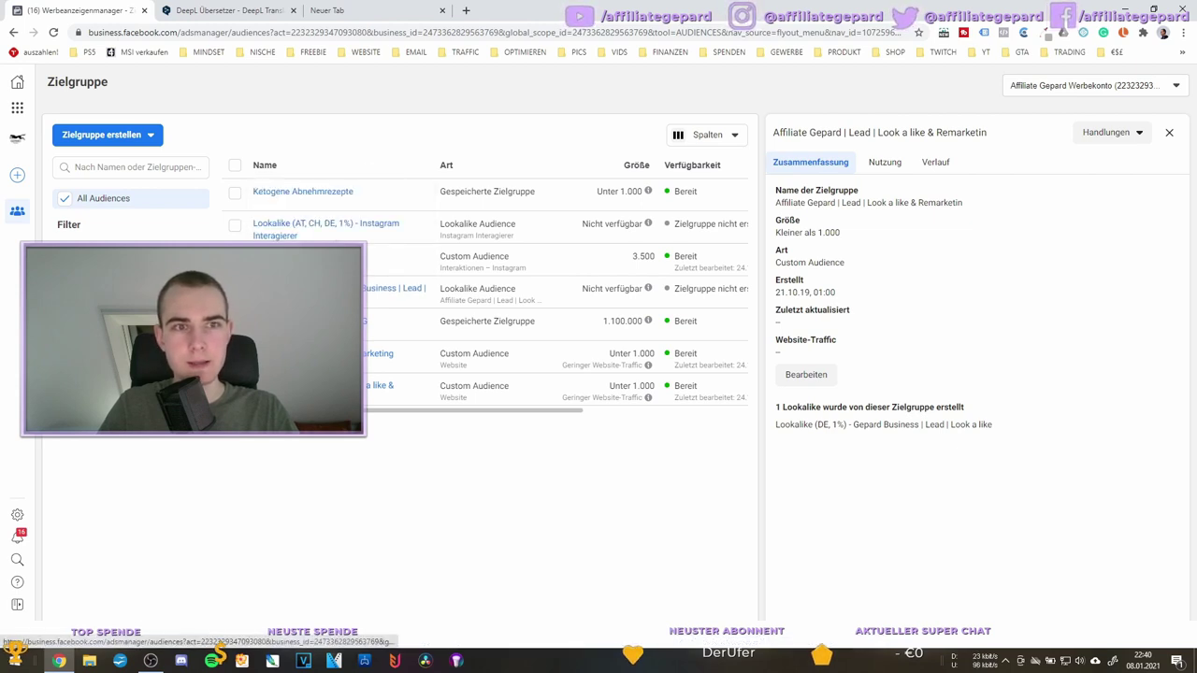
Start a Custom Audience with Instagram-Konto as the source and review the available accounts, keeping affiliategepard selected
left_click(151, 138)
left_click(117, 165)
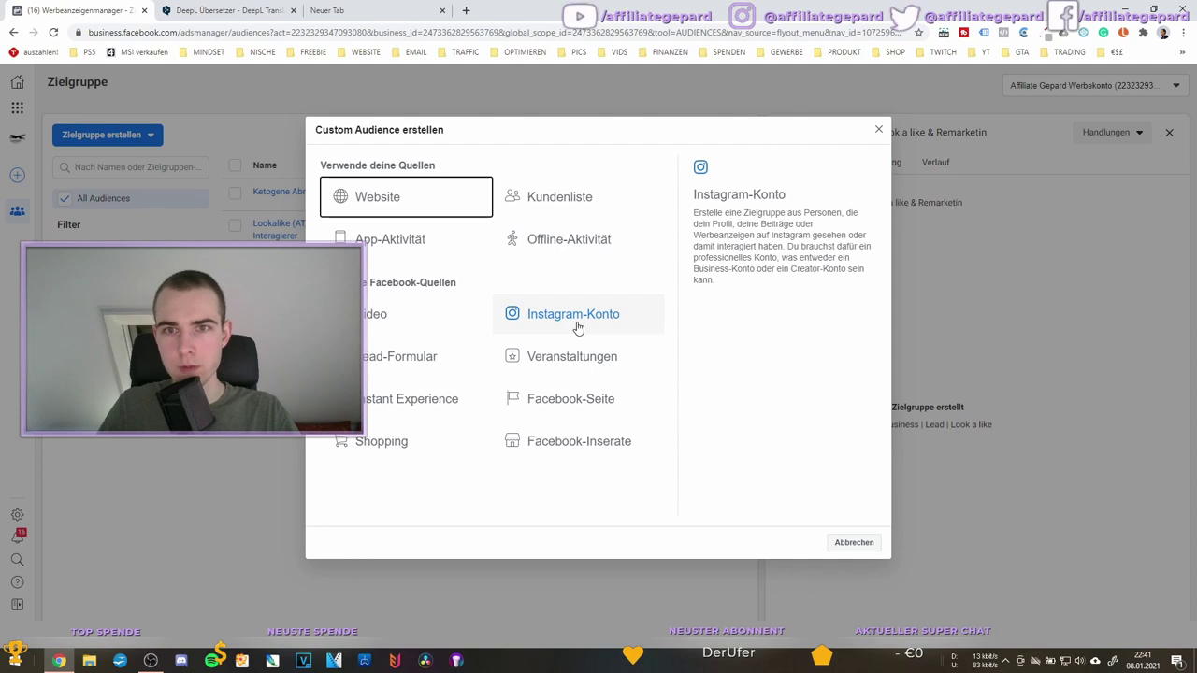
left_click(546, 319)
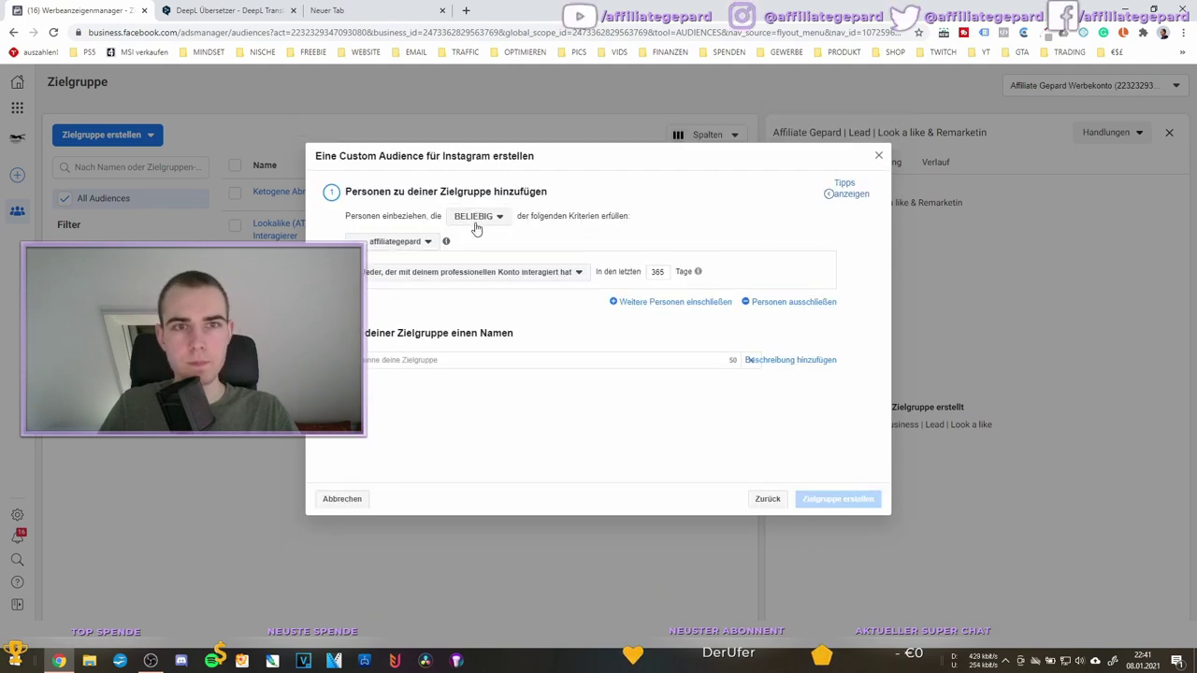
left_click(426, 242)
left_click(426, 242)
left_click(426, 242)
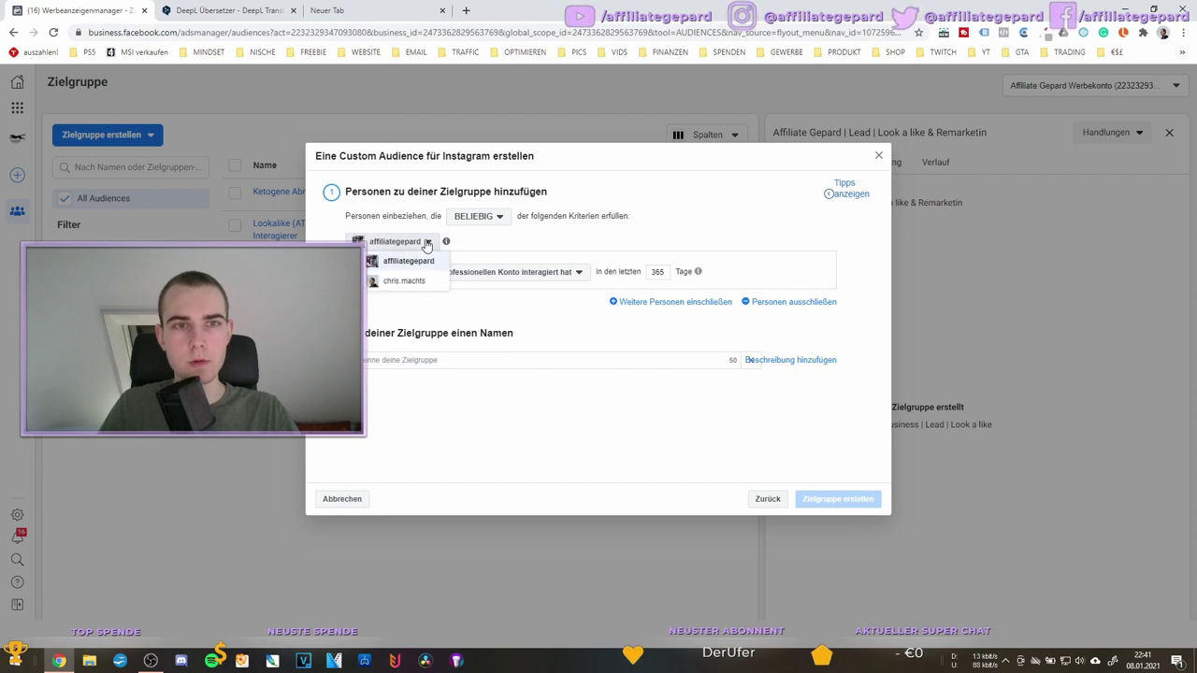
left_click(488, 244)
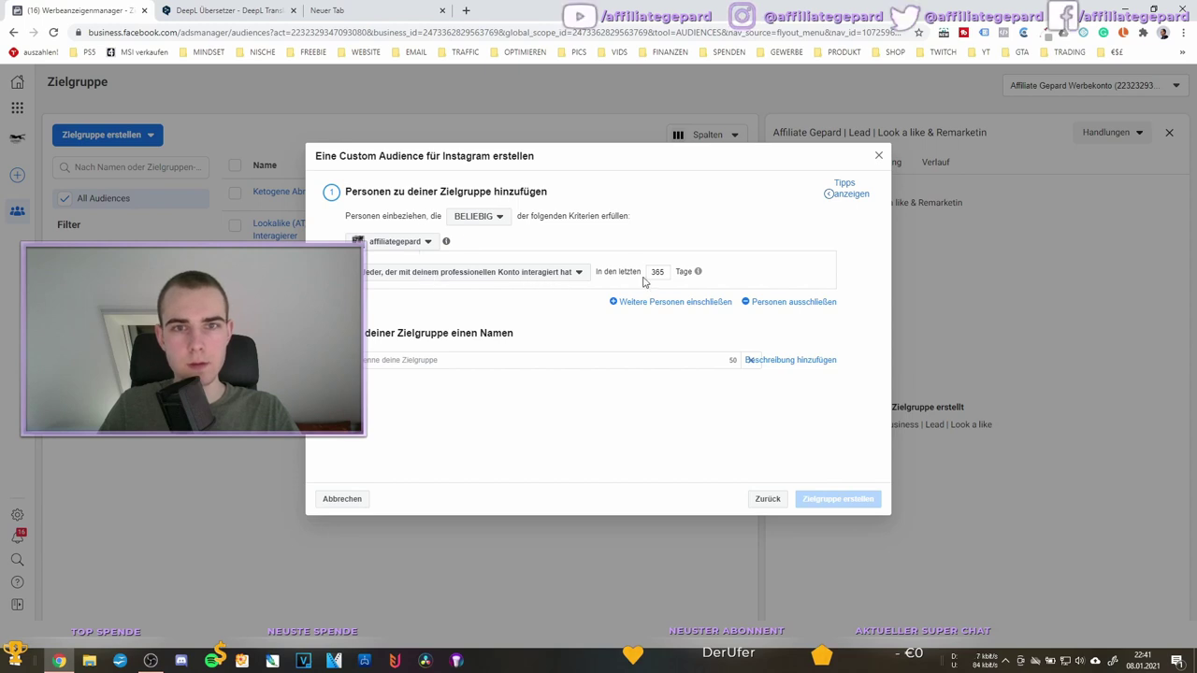
Compare the interaction criteria, choose "Personen, die mit einem Beitrag oder einer Werbeanzeige interagiert haben", and discard the unnamed Instagram audience
mouse_move(697, 272)
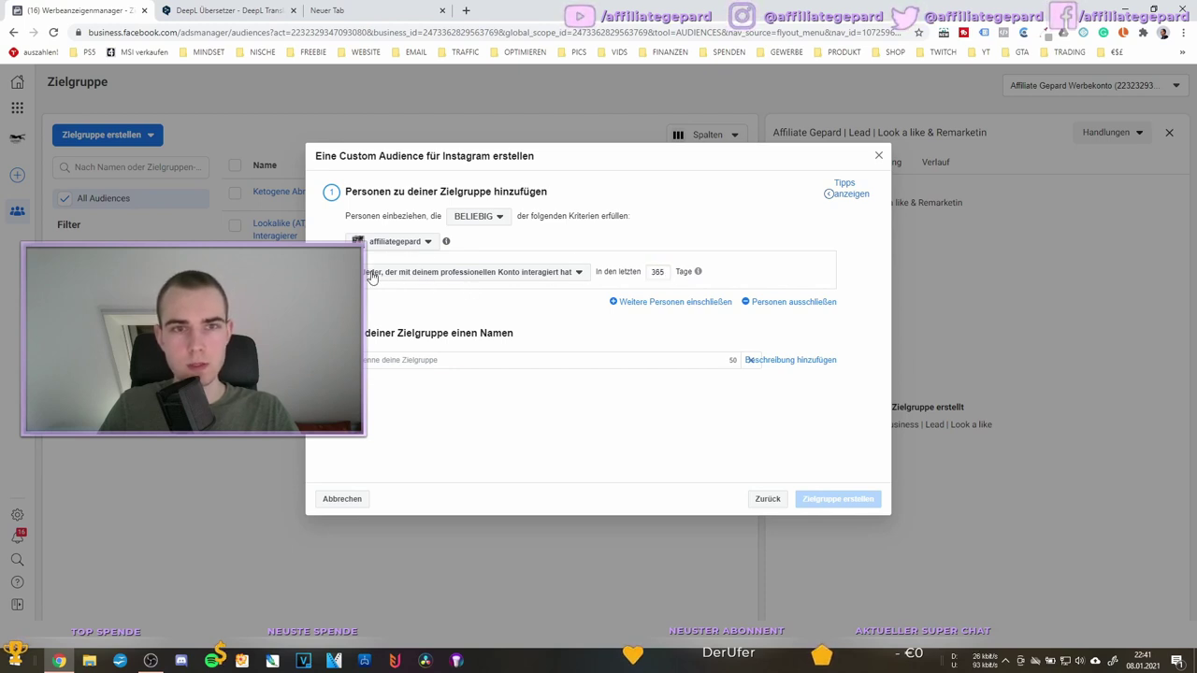
left_click(470, 272)
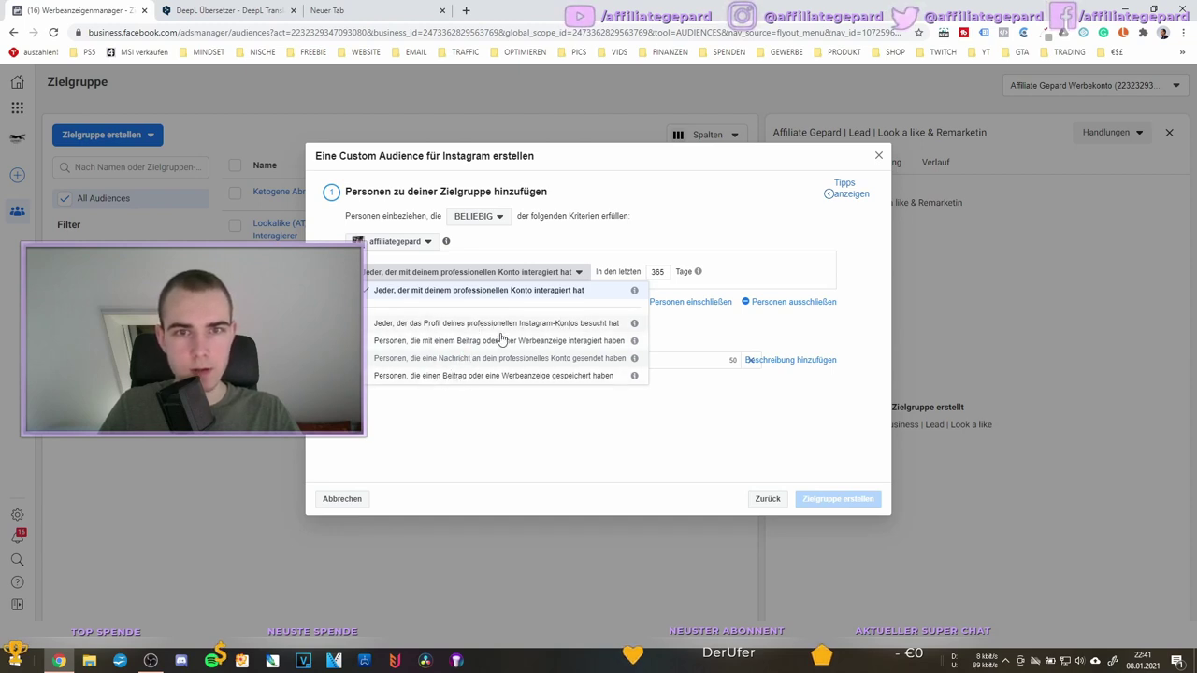
mouse_move(634, 324)
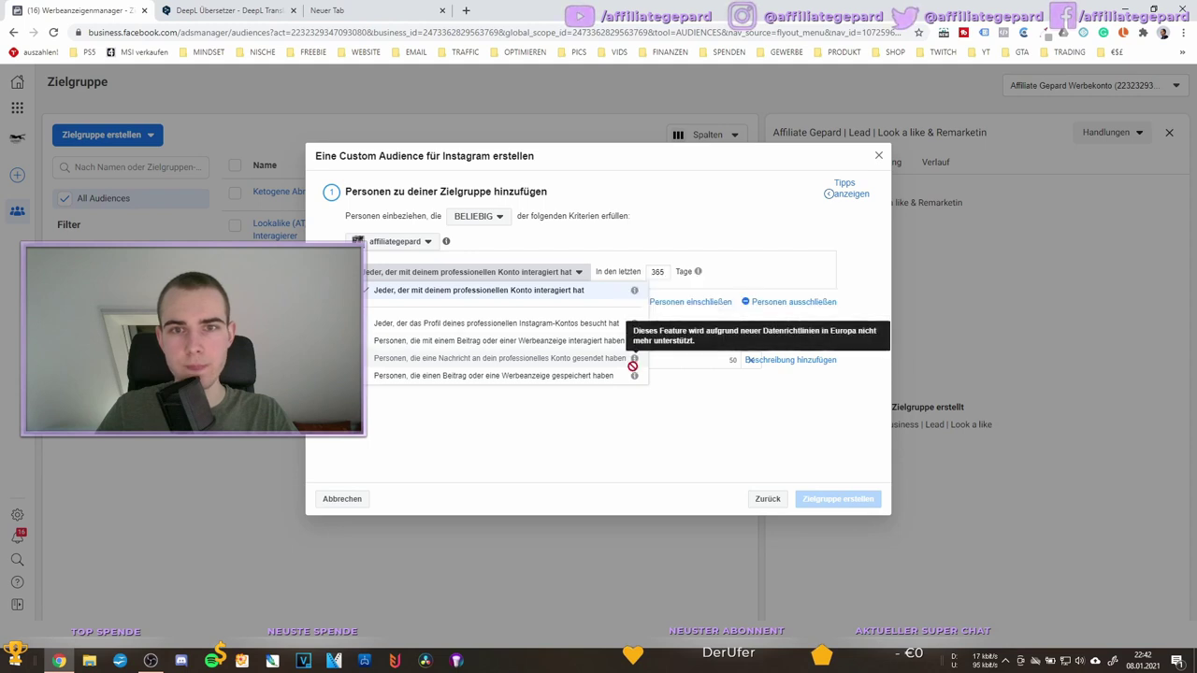
mouse_move(633, 376)
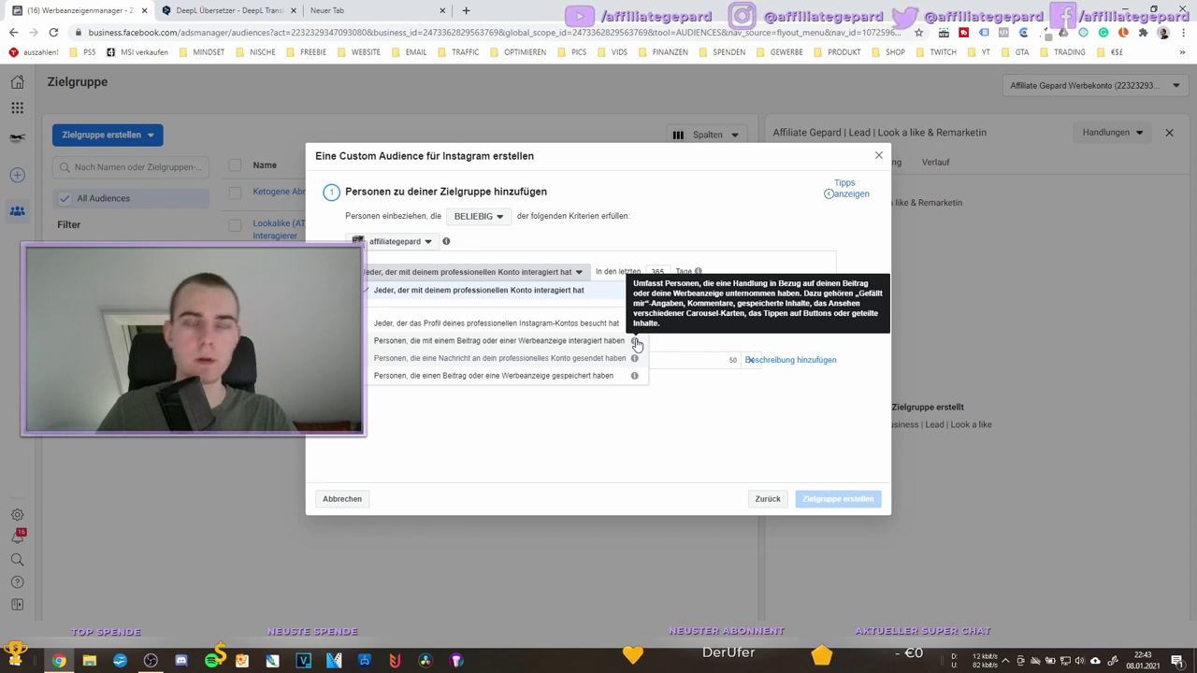
left_click(447, 342)
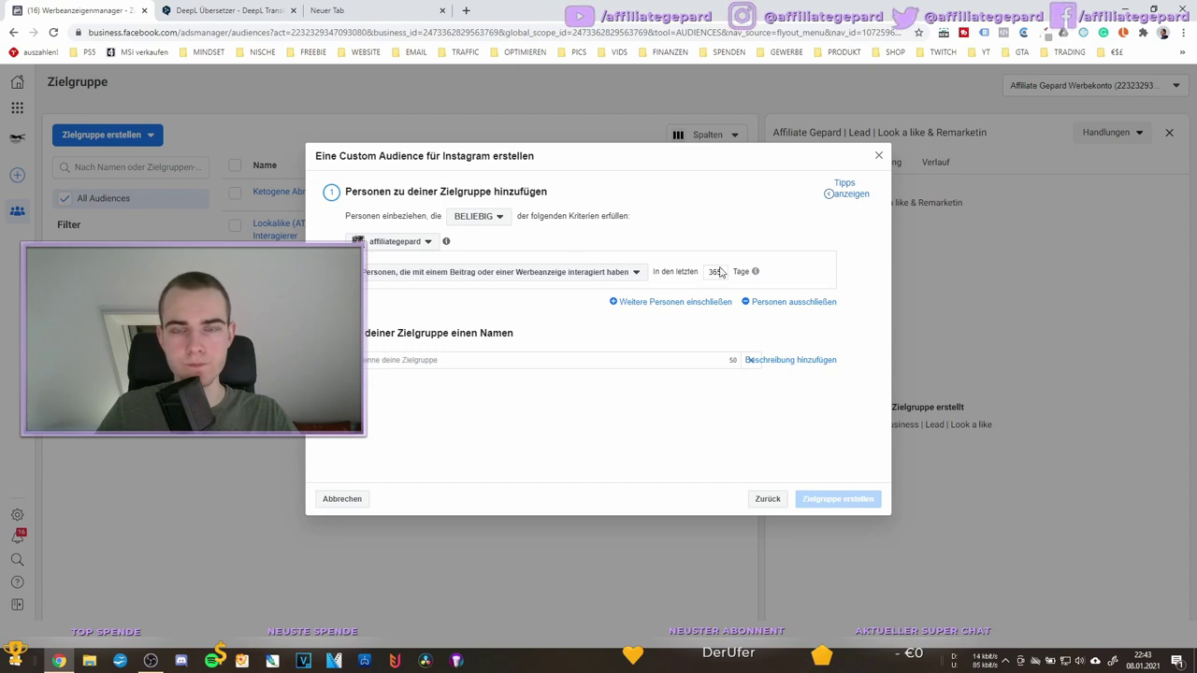
left_click(437, 362)
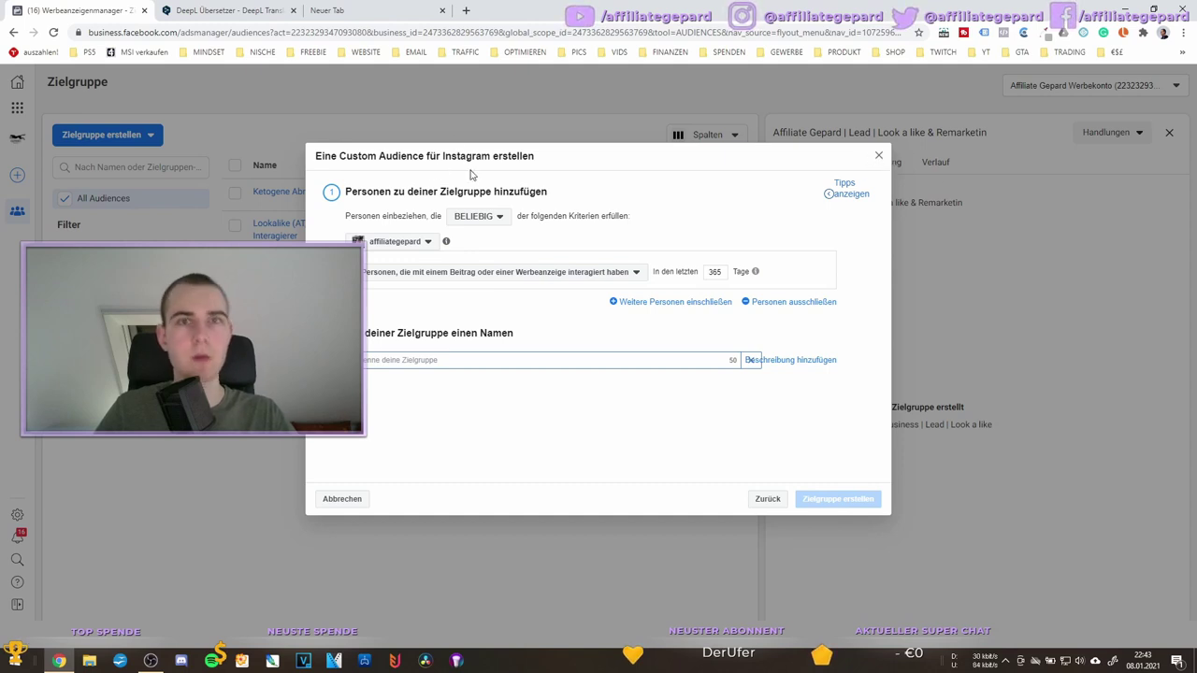
left_click(880, 156)
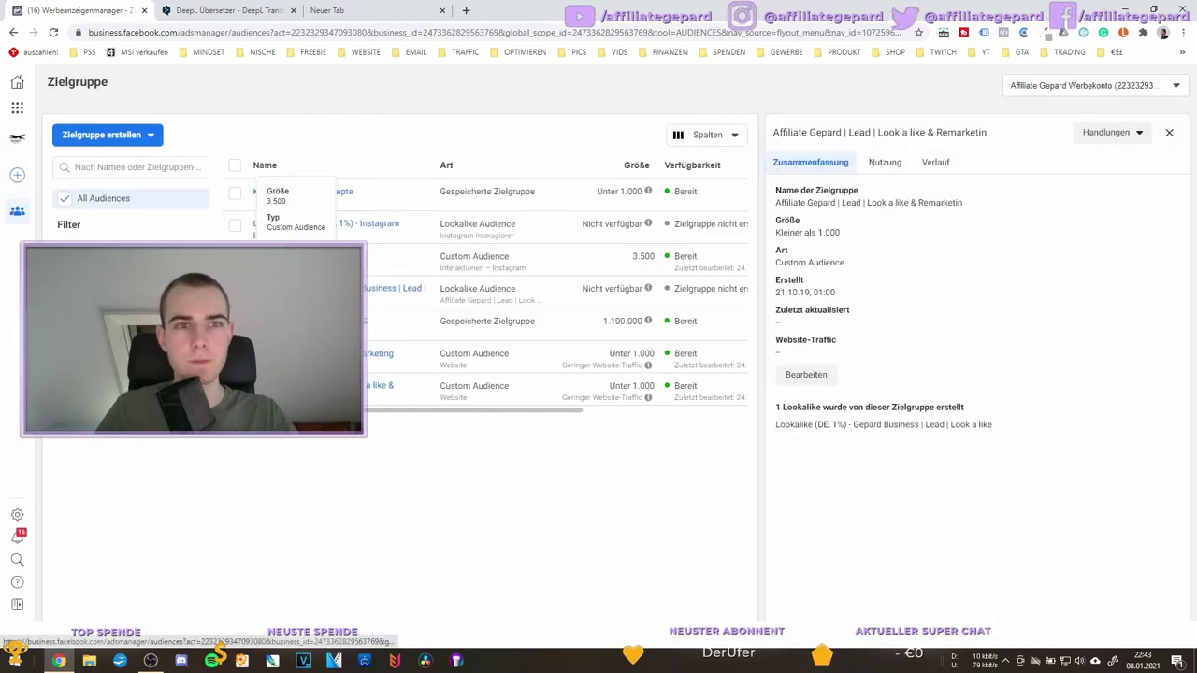
Examine the interaction criteria and tips of the existing "Instagram Interagierer" Custom Audience and close its editor without changes
mouse_move(338, 229)
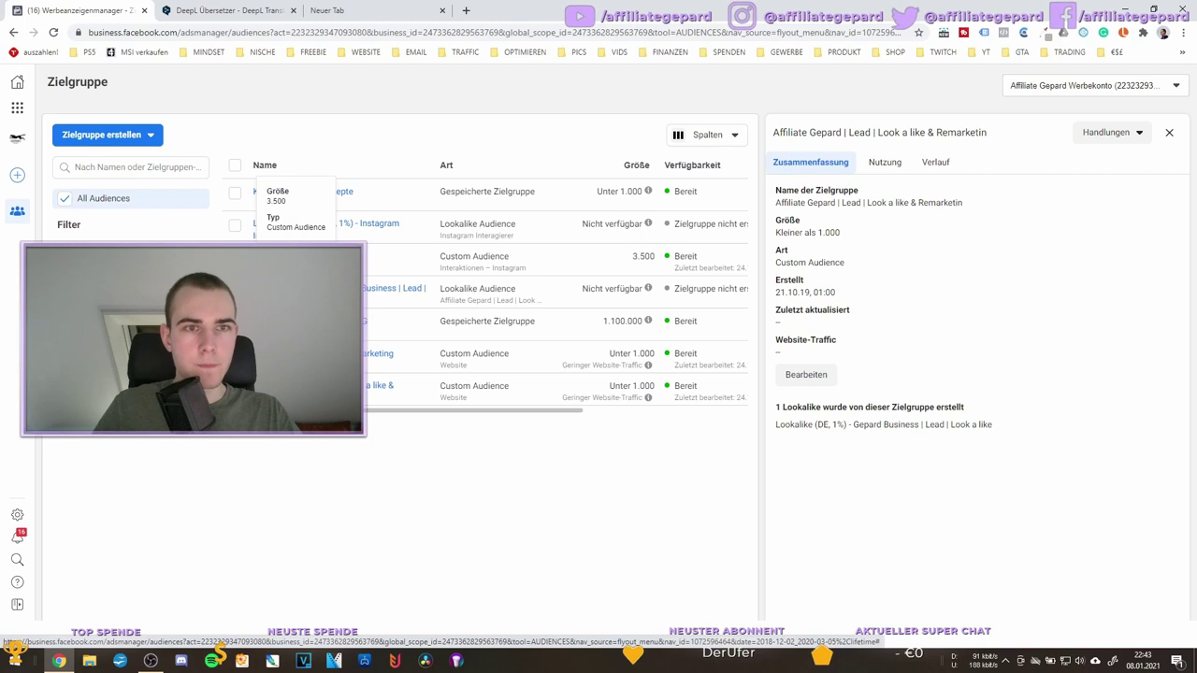
left_click(280, 256)
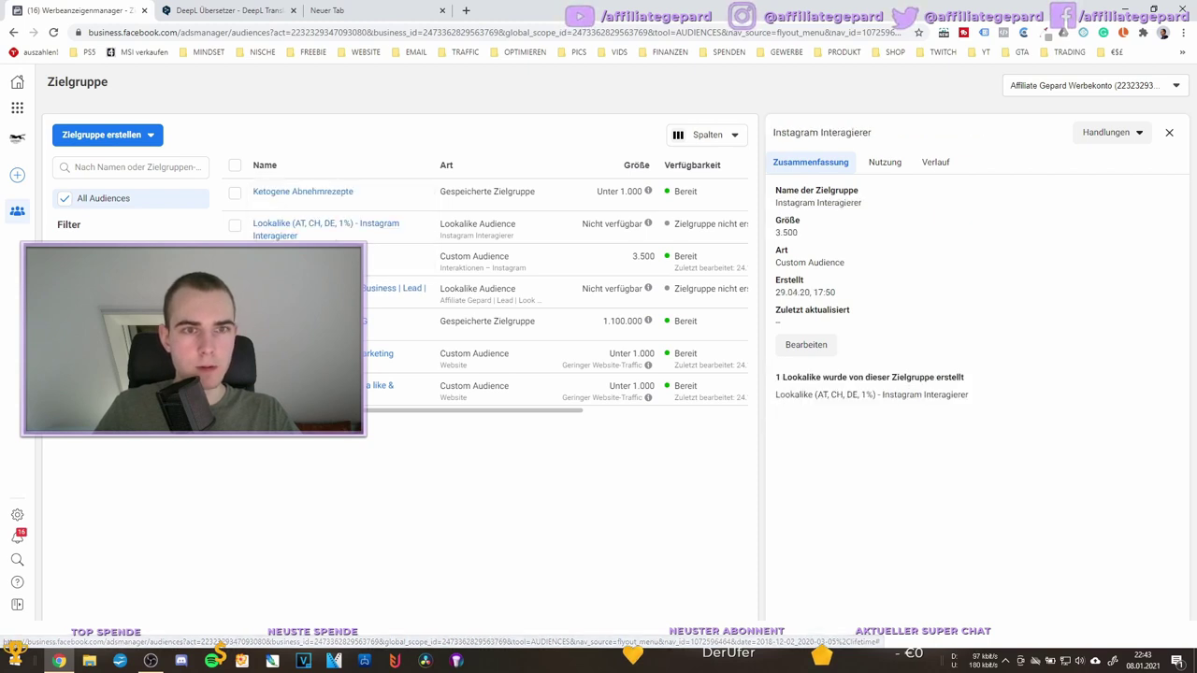
left_click(808, 353)
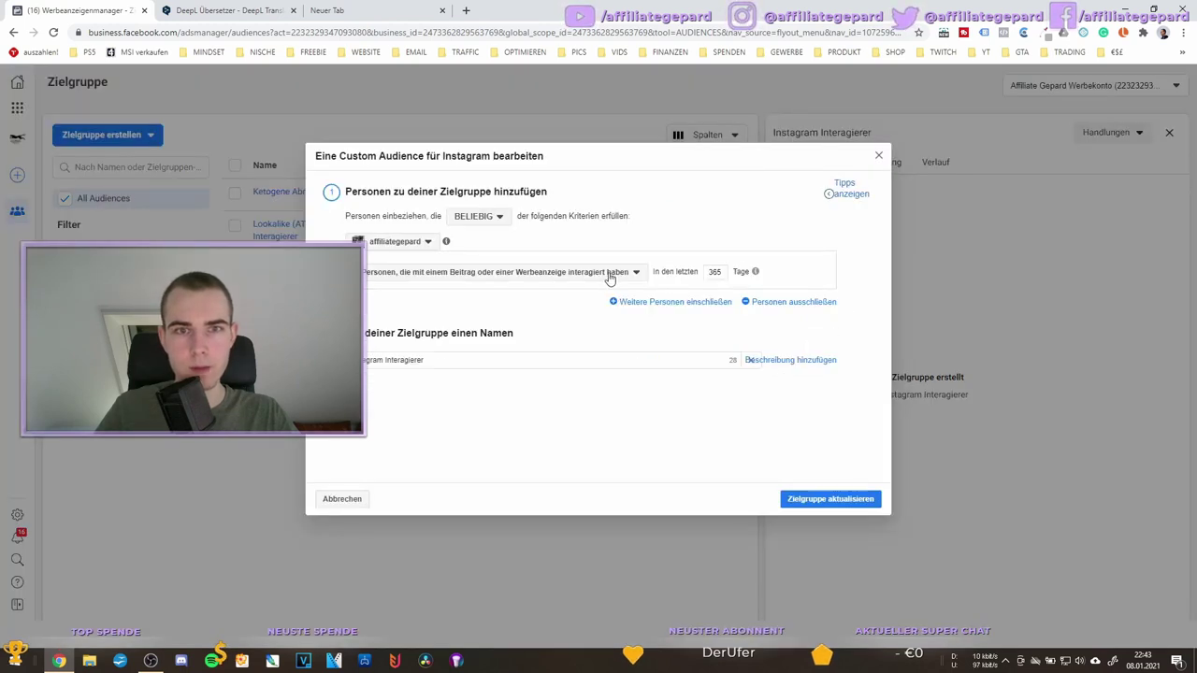
left_click(610, 273)
left_click(612, 273)
left_click(612, 273)
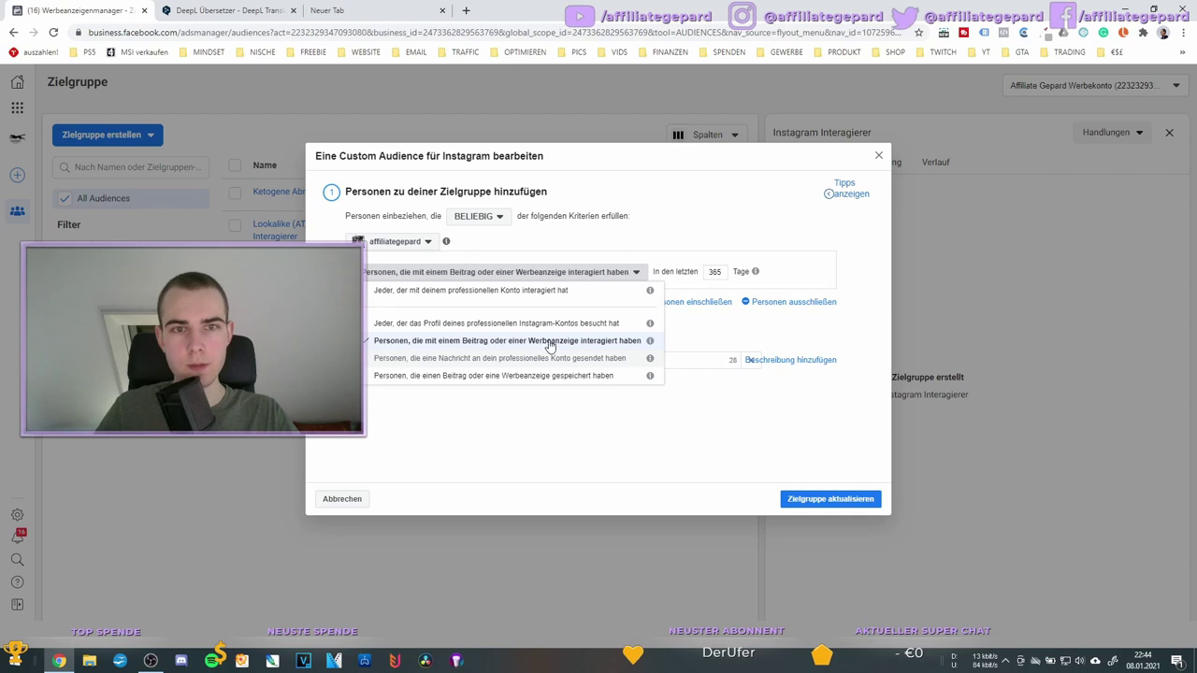
mouse_move(652, 345)
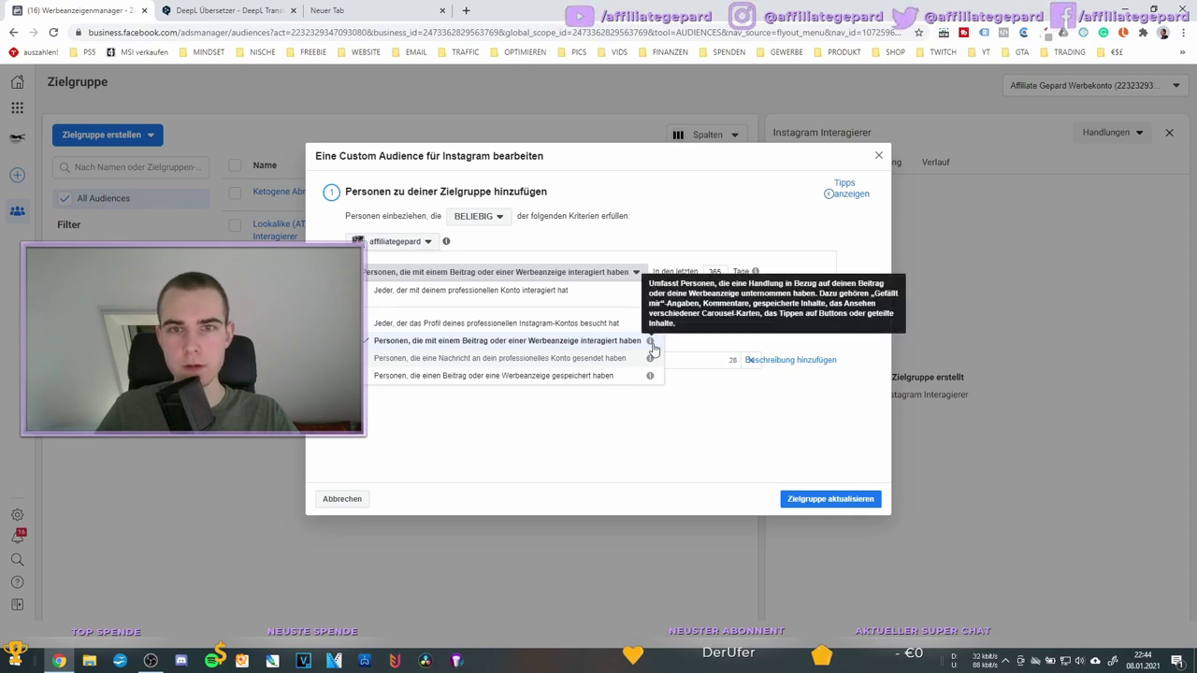
left_click(862, 188)
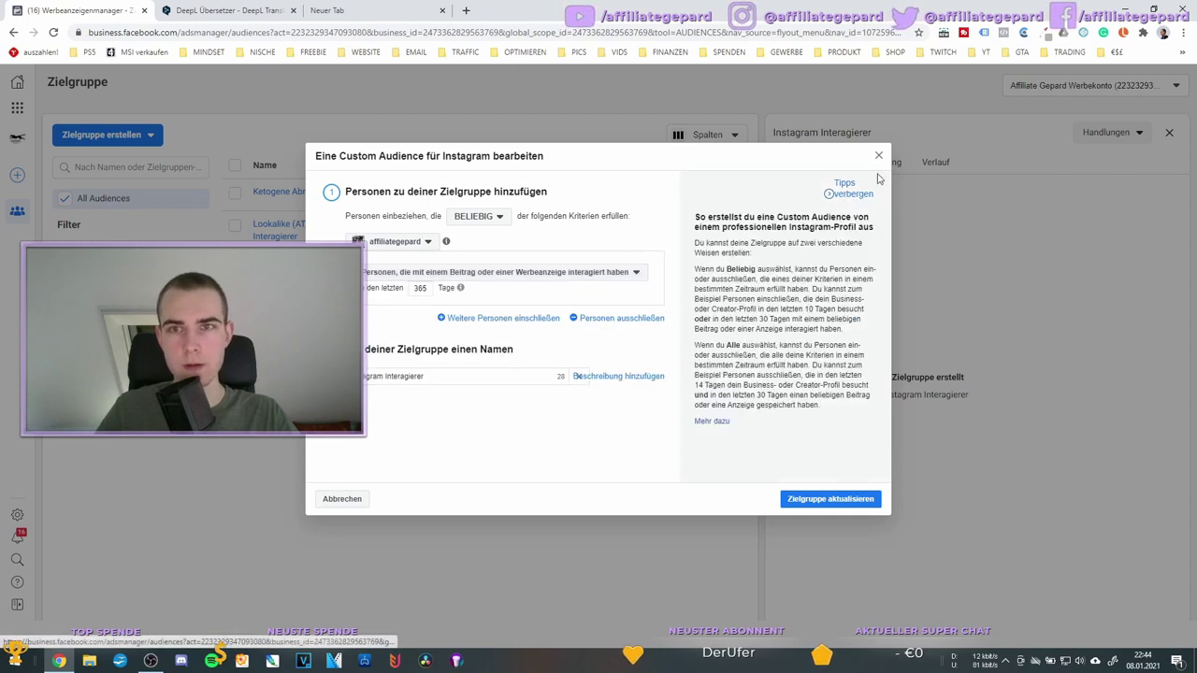
left_click(878, 155)
left_click(882, 162)
left_click(840, 162)
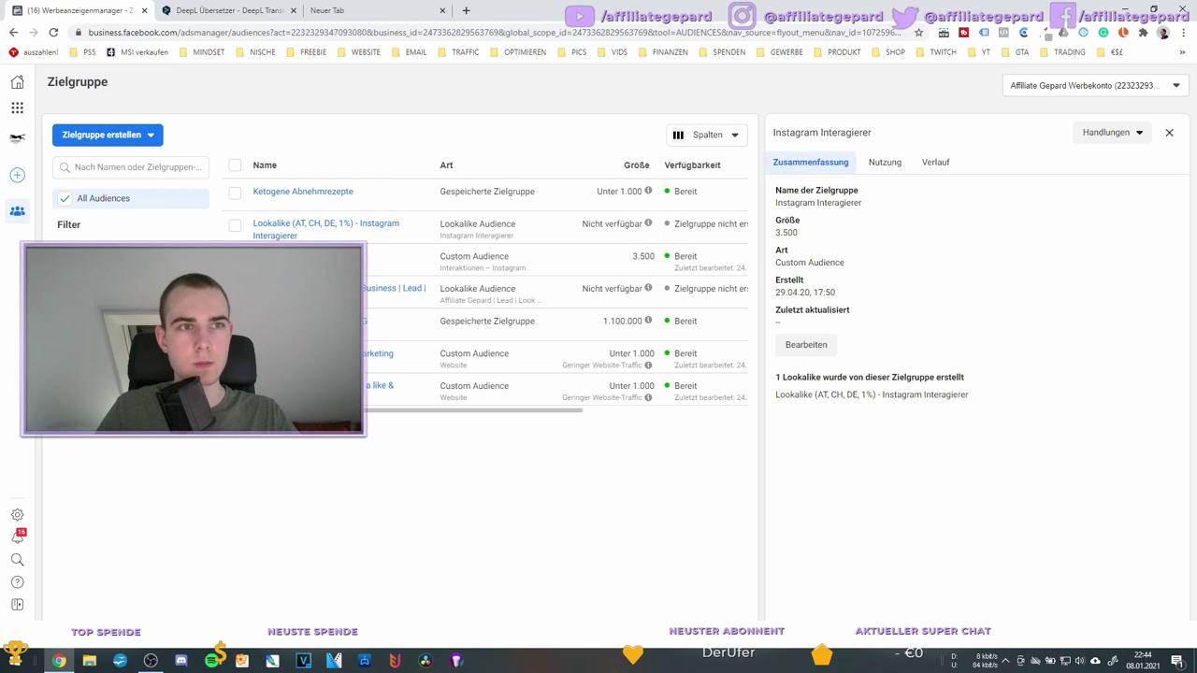
Leave the Facebook pages for the empty browser tab and minimize the browser to show the desktop
left_click(18, 82)
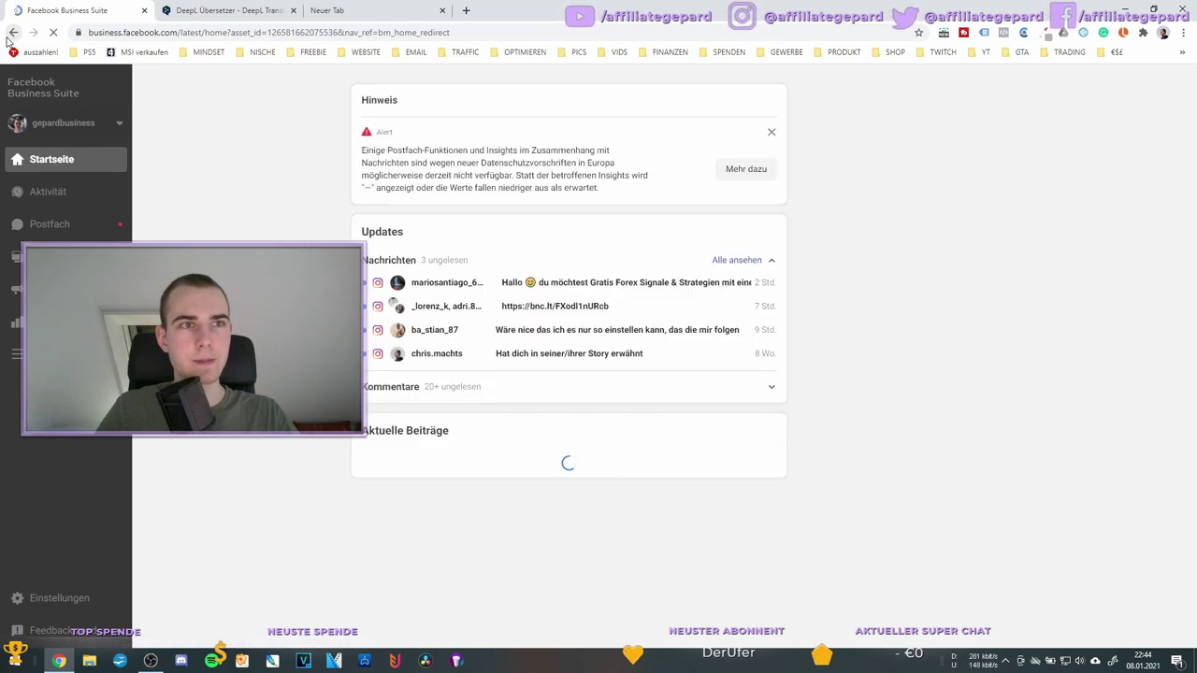
left_click(12, 34)
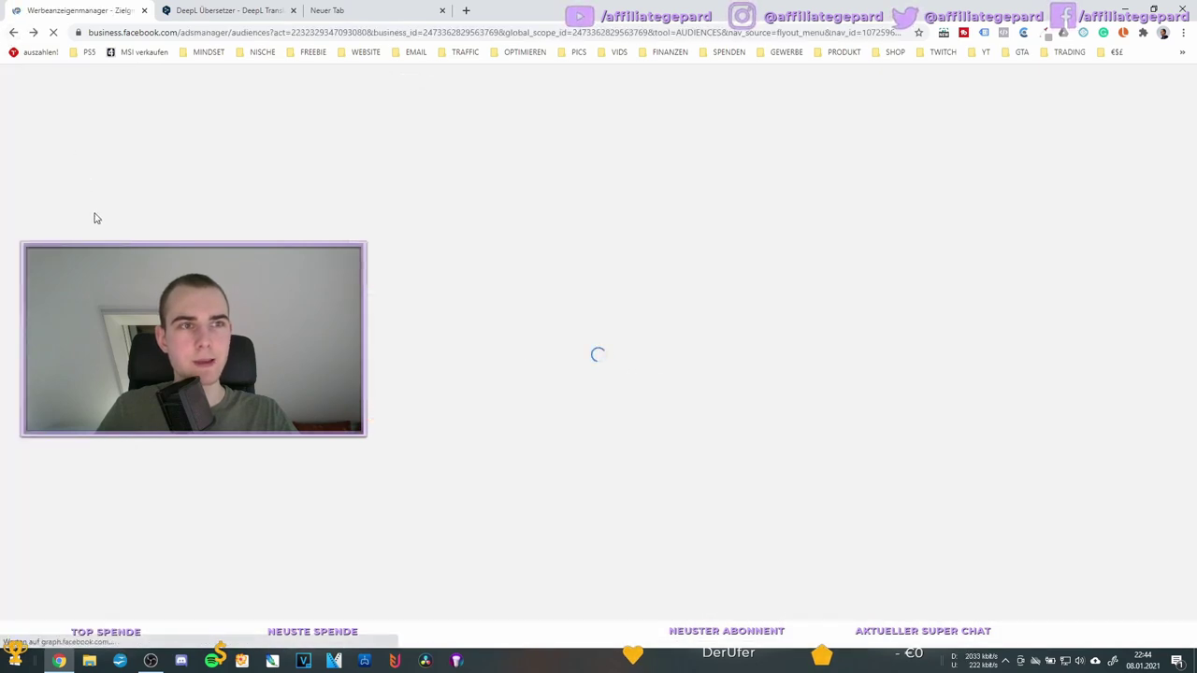
left_click(374, 11)
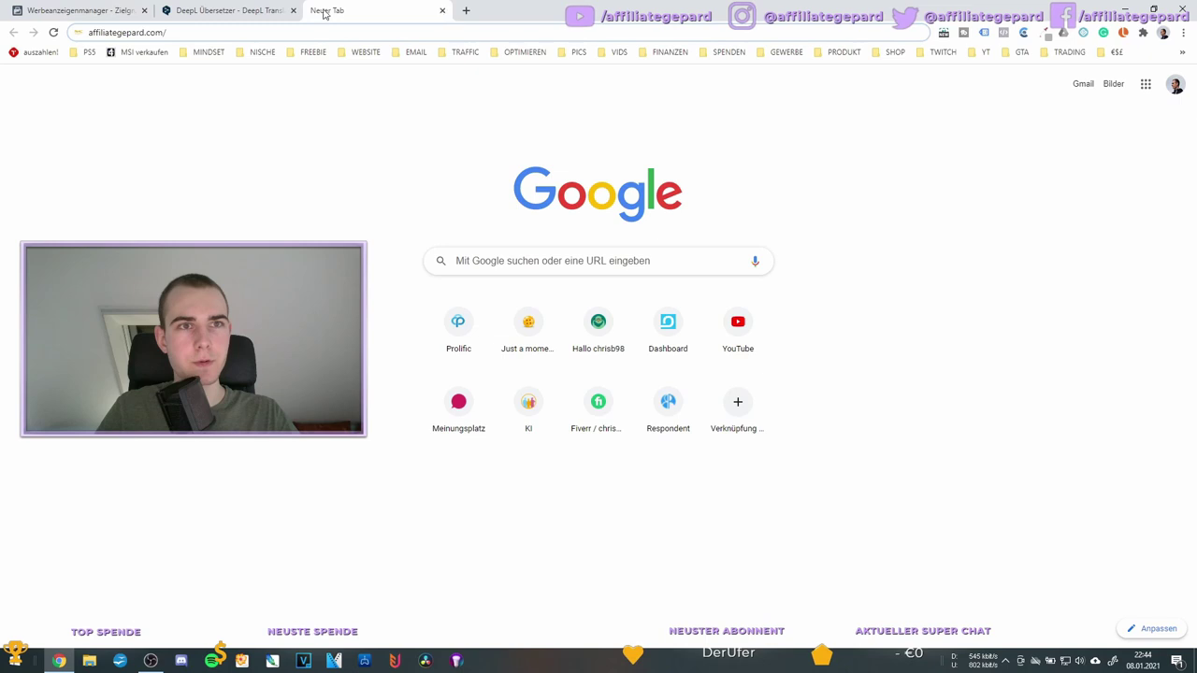
left_click(1122, 8)
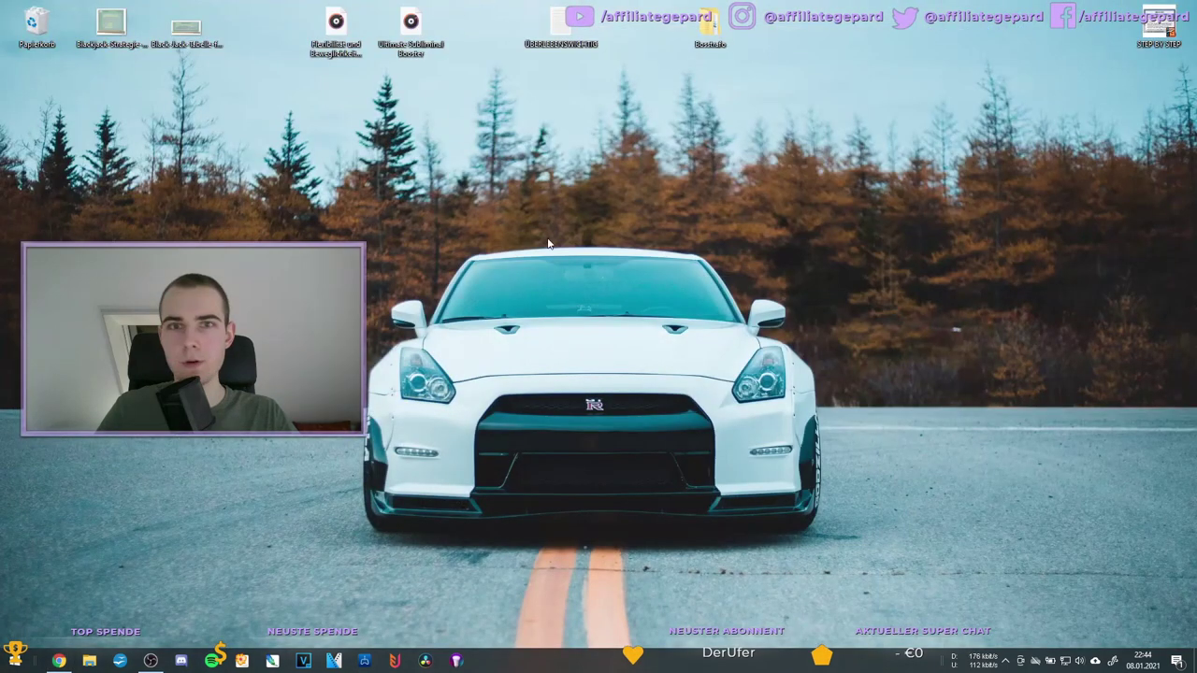